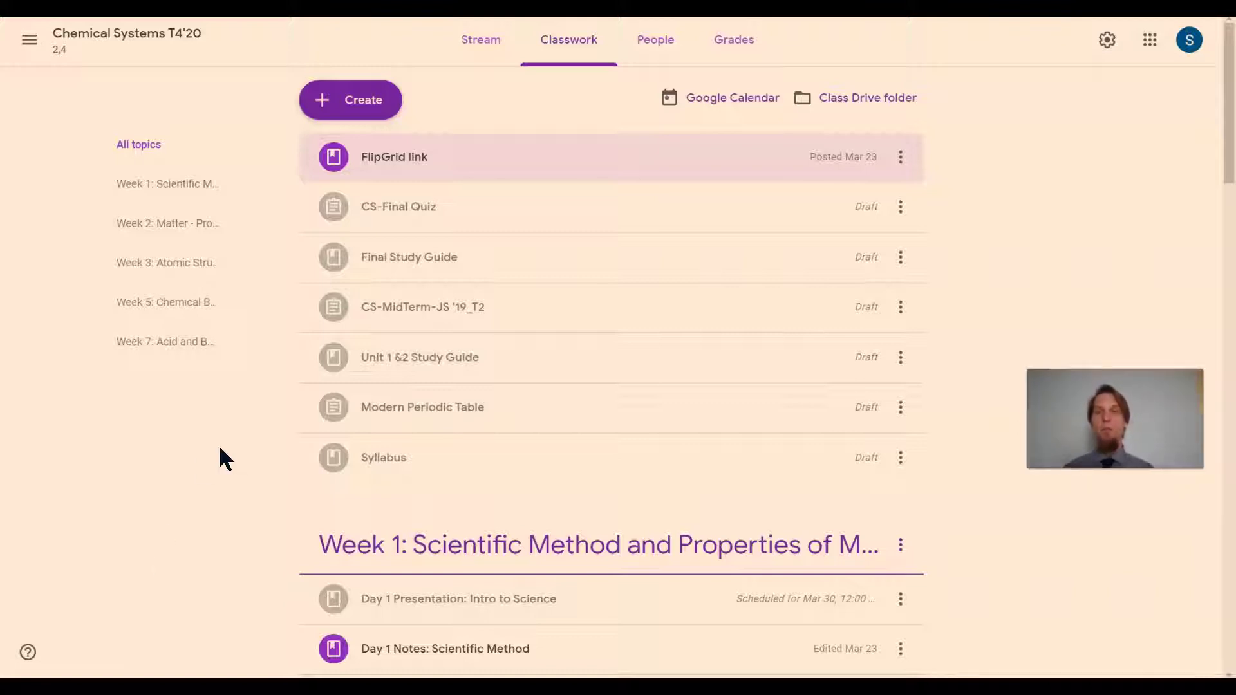
Step: Go from the class stream to the Classwork list and expand the FlipGrid link material
{"action": "left_click", "coordinate": [156, 39]}
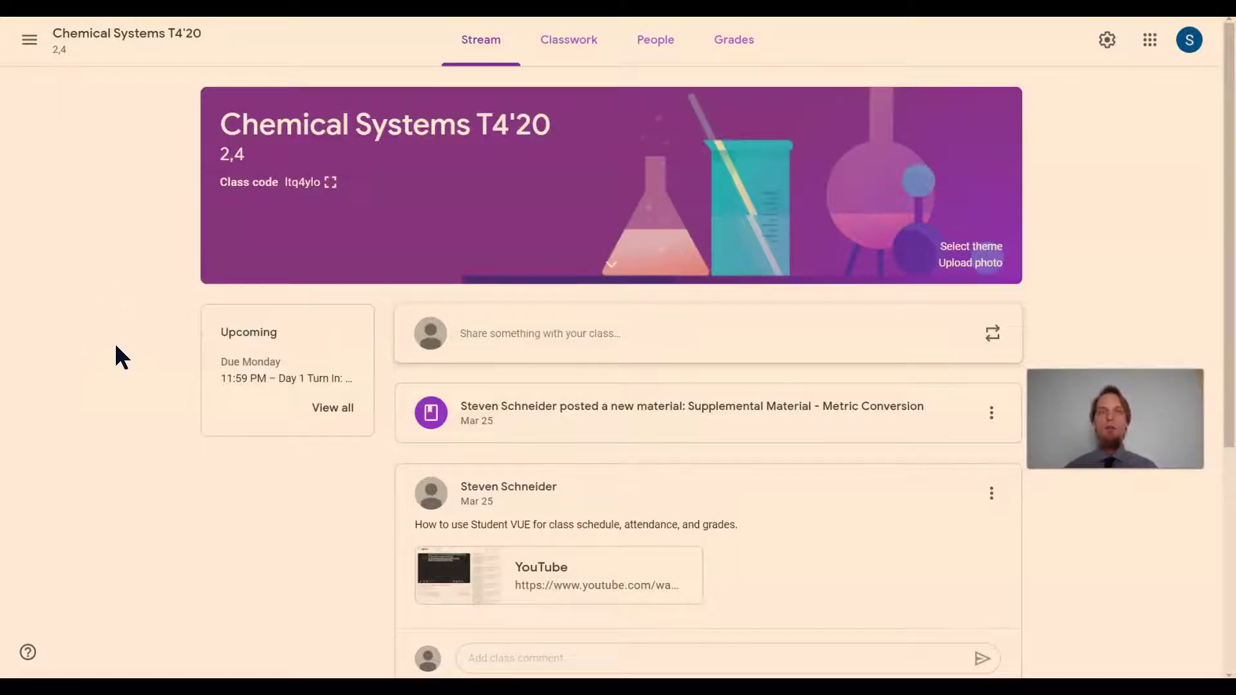
{"action": "scroll", "coordinate": [115, 343], "scroll_direction": "down", "scroll_amount": 2}
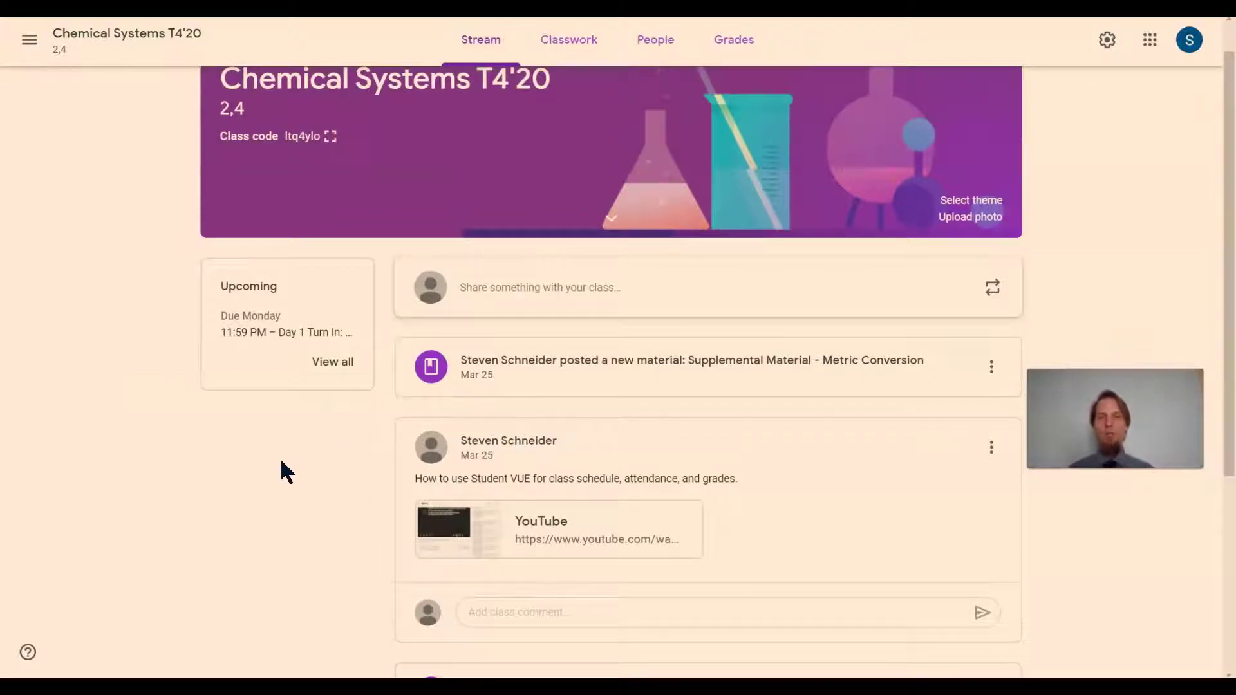
{"action": "scroll", "coordinate": [279, 457], "scroll_direction": "up", "scroll_amount": 2}
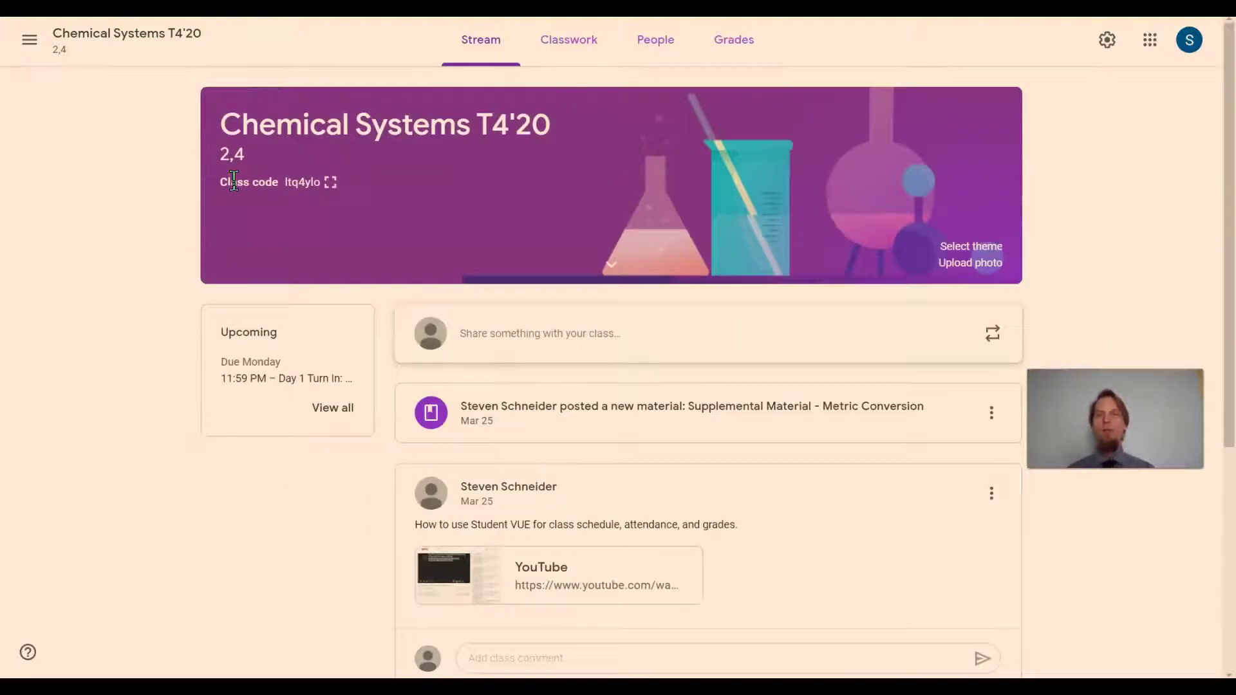
{"action": "left_click", "coordinate": [569, 44]}
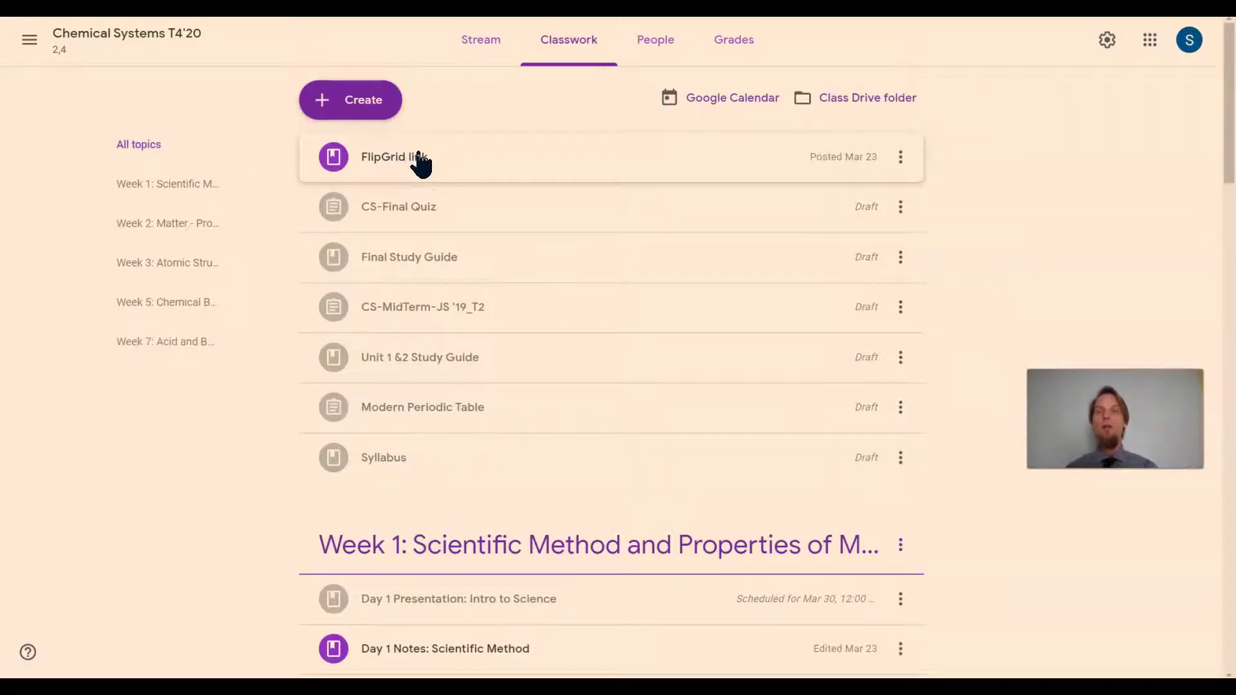
{"action": "left_click", "coordinate": [422, 162]}
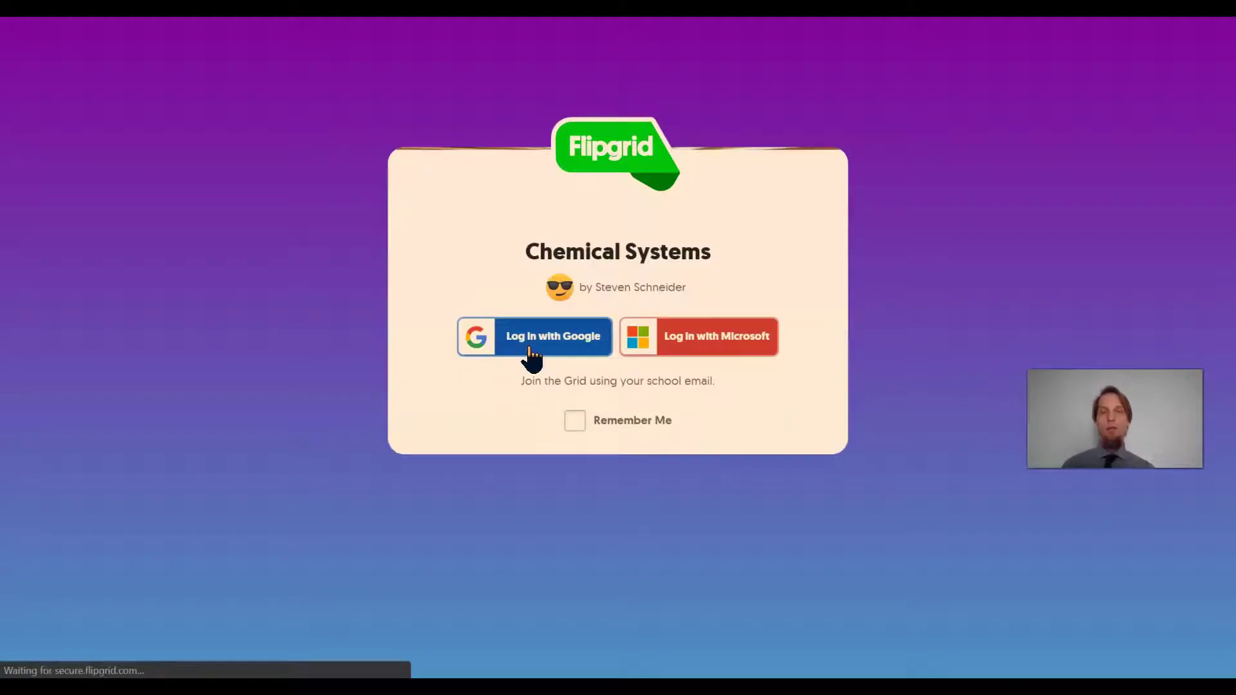
Step: Log in to Flipgrid with Google using the school account
{"action": "left_click", "coordinate": [531, 350]}
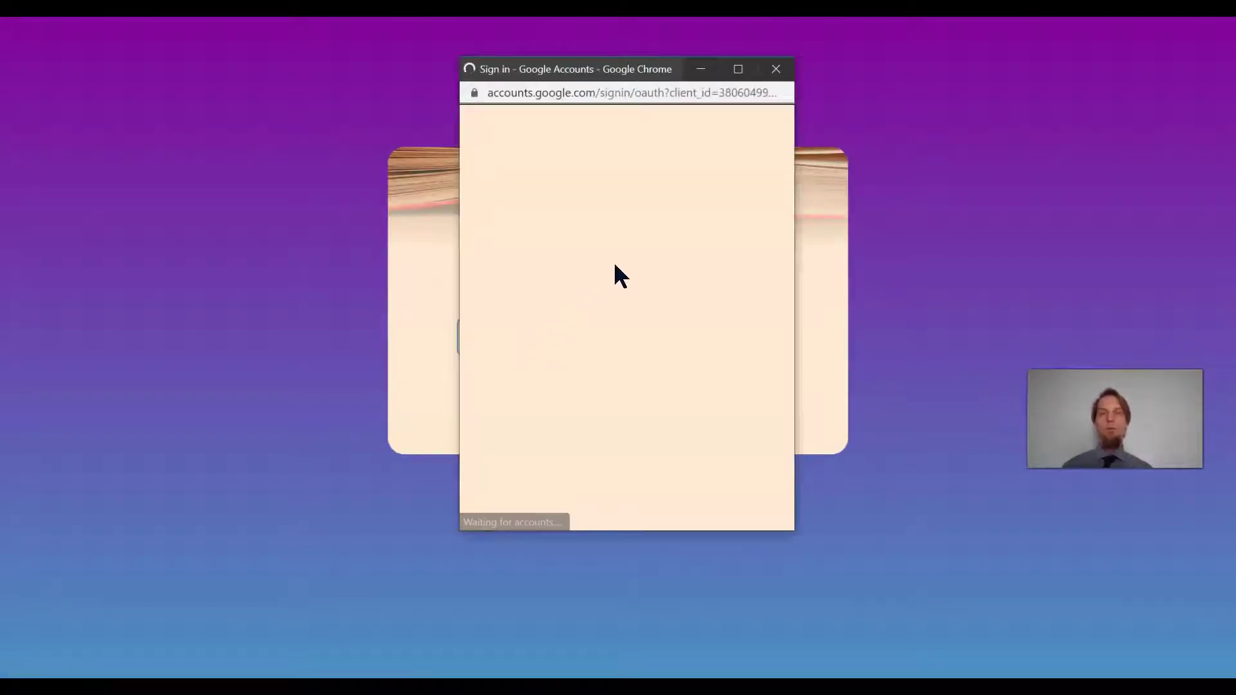
{"action": "left_click", "coordinate": [558, 254]}
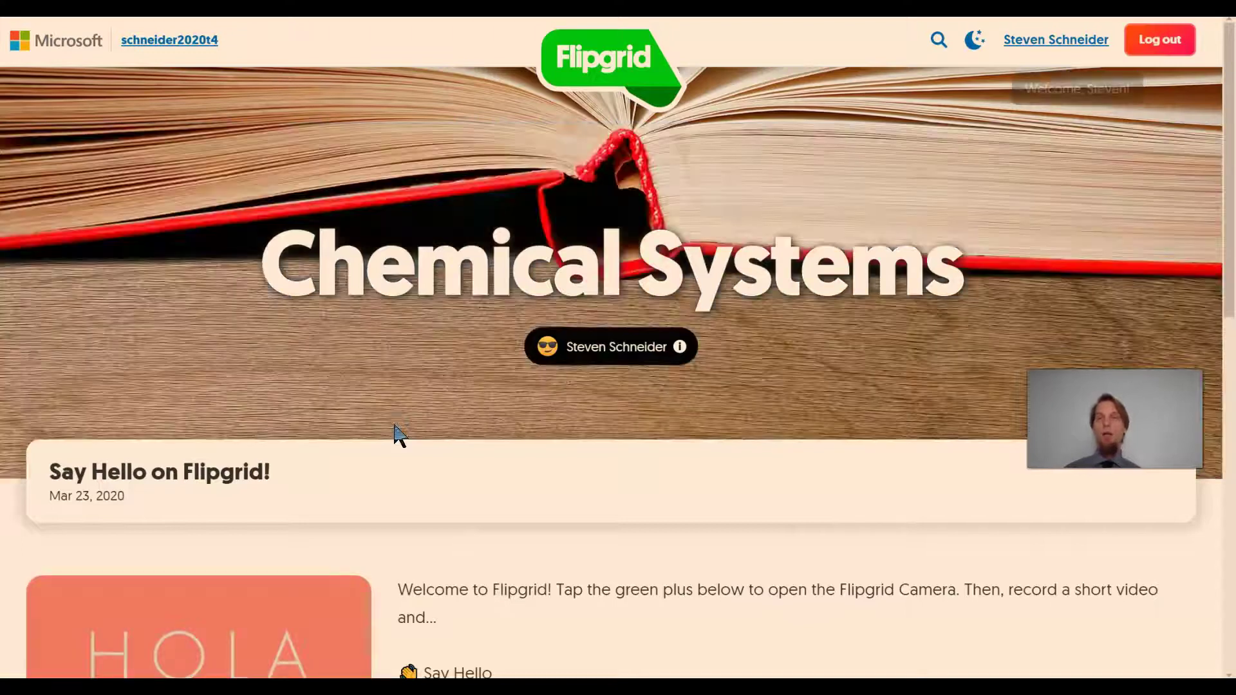
{"action": "scroll", "coordinate": [475, 471], "scroll_direction": "down", "scroll_amount": 3}
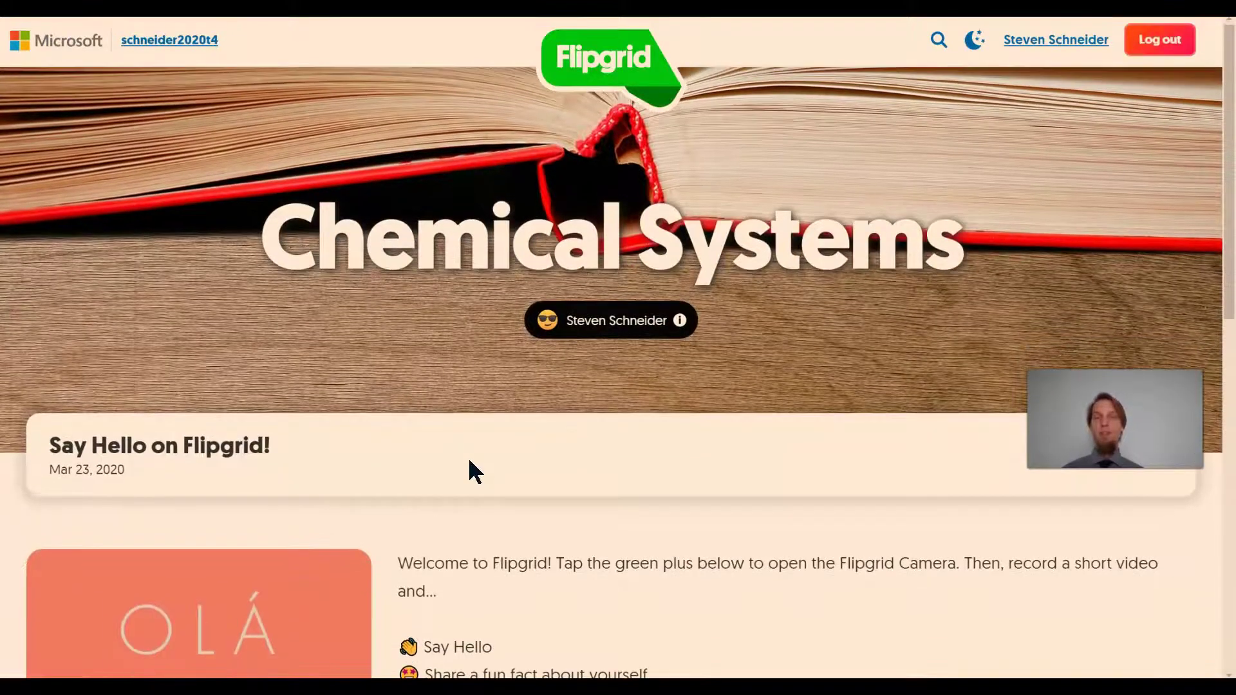
{"action": "scroll", "coordinate": [474, 471], "scroll_direction": "down", "scroll_amount": 3}
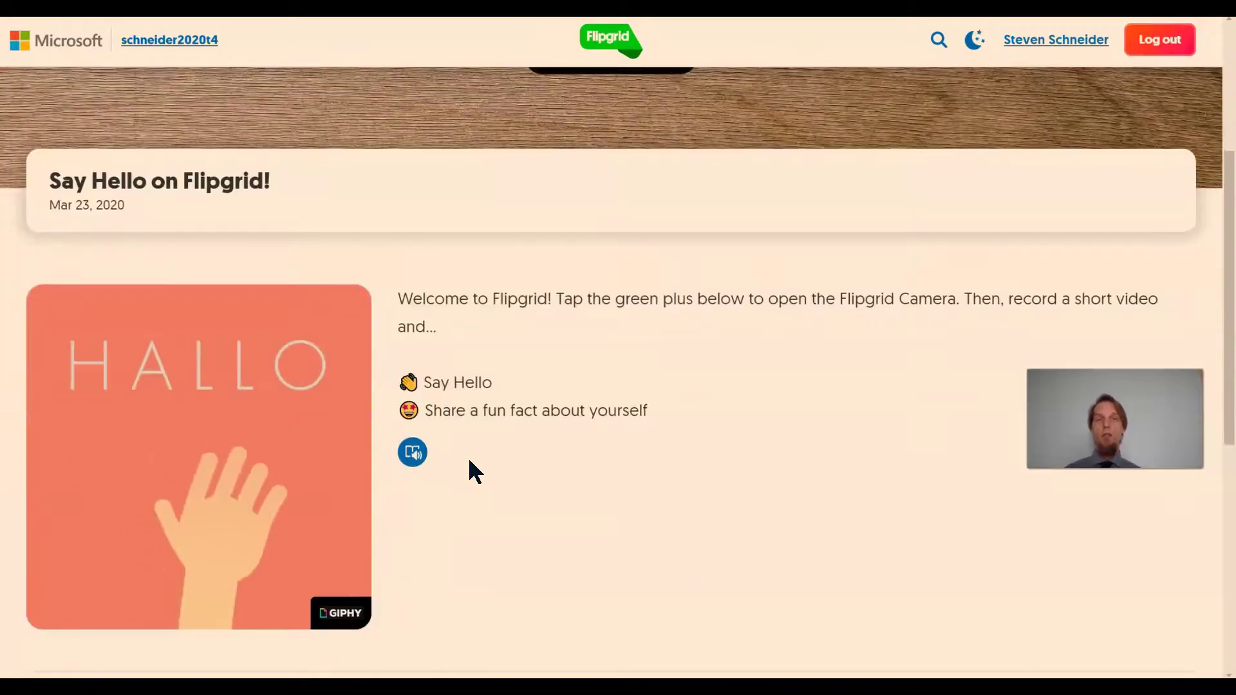
{"action": "scroll", "coordinate": [469, 457], "scroll_direction": "down", "scroll_amount": 3}
{"action": "scroll", "coordinate": [468, 456], "scroll_direction": "down", "scroll_amount": 3}
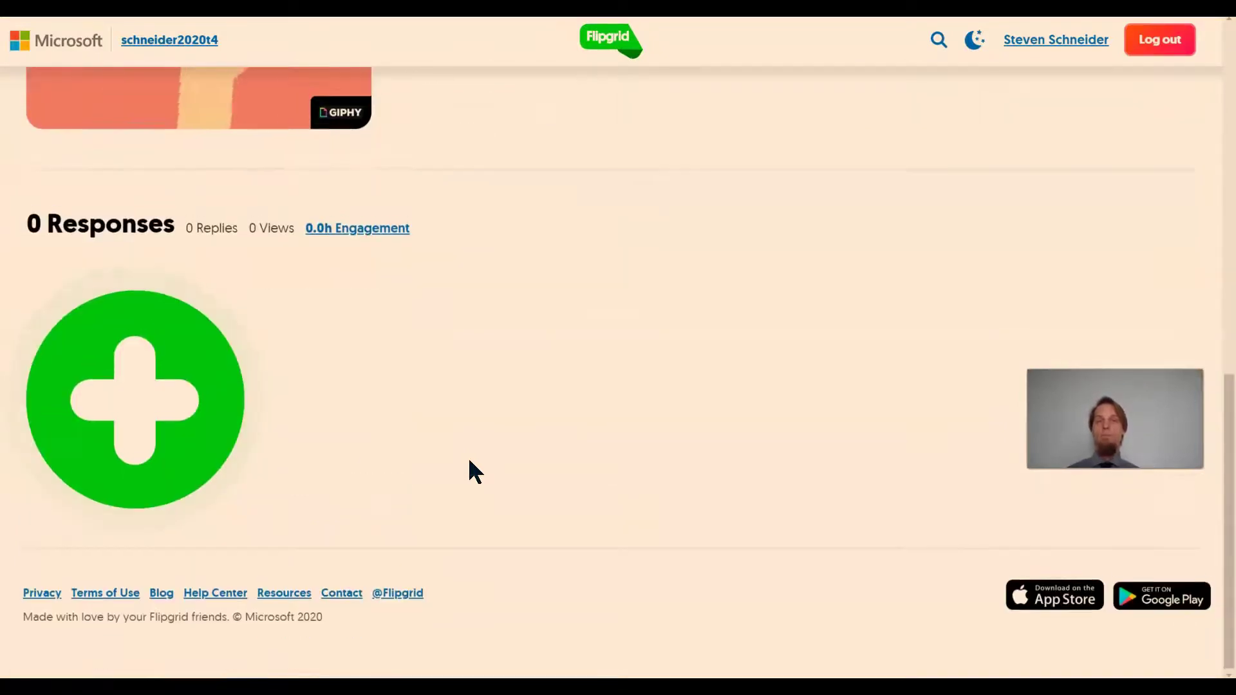
{"action": "scroll", "coordinate": [468, 457], "scroll_direction": "up", "scroll_amount": 4}
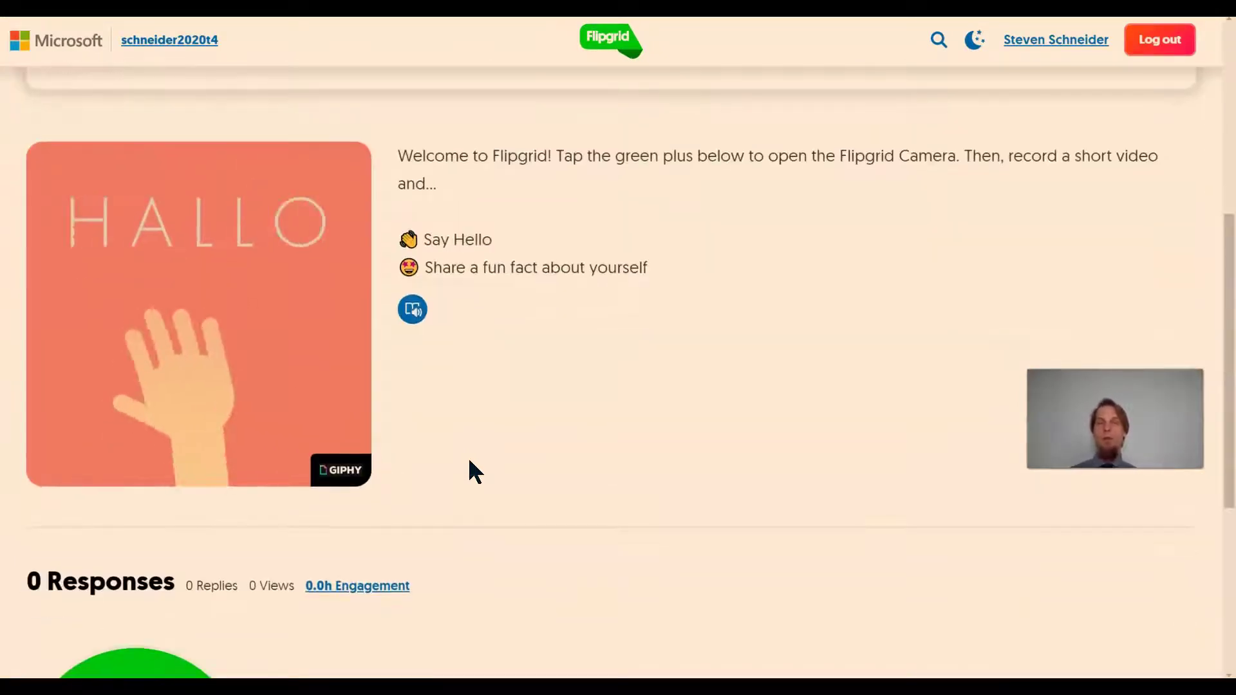
{"action": "scroll", "coordinate": [468, 457], "scroll_direction": "down", "scroll_amount": 4}
{"action": "scroll", "coordinate": [467, 457], "scroll_direction": "down", "scroll_amount": 1}
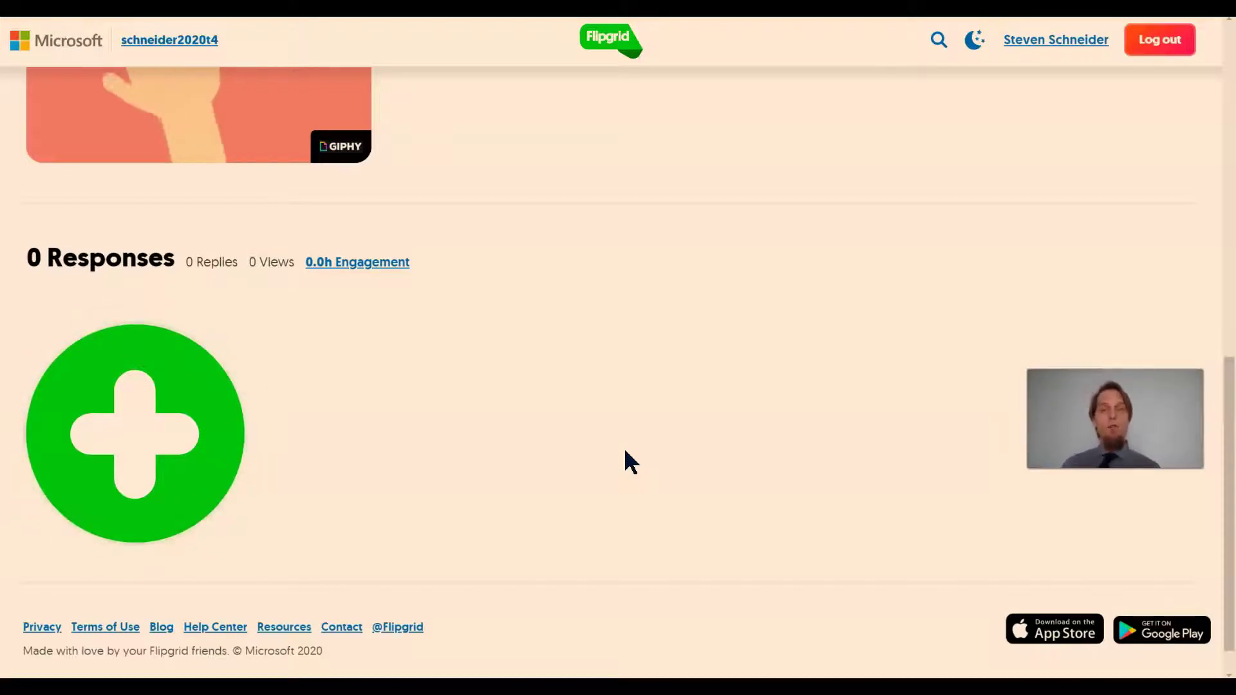
{"action": "key", "text": "alt+Left"}
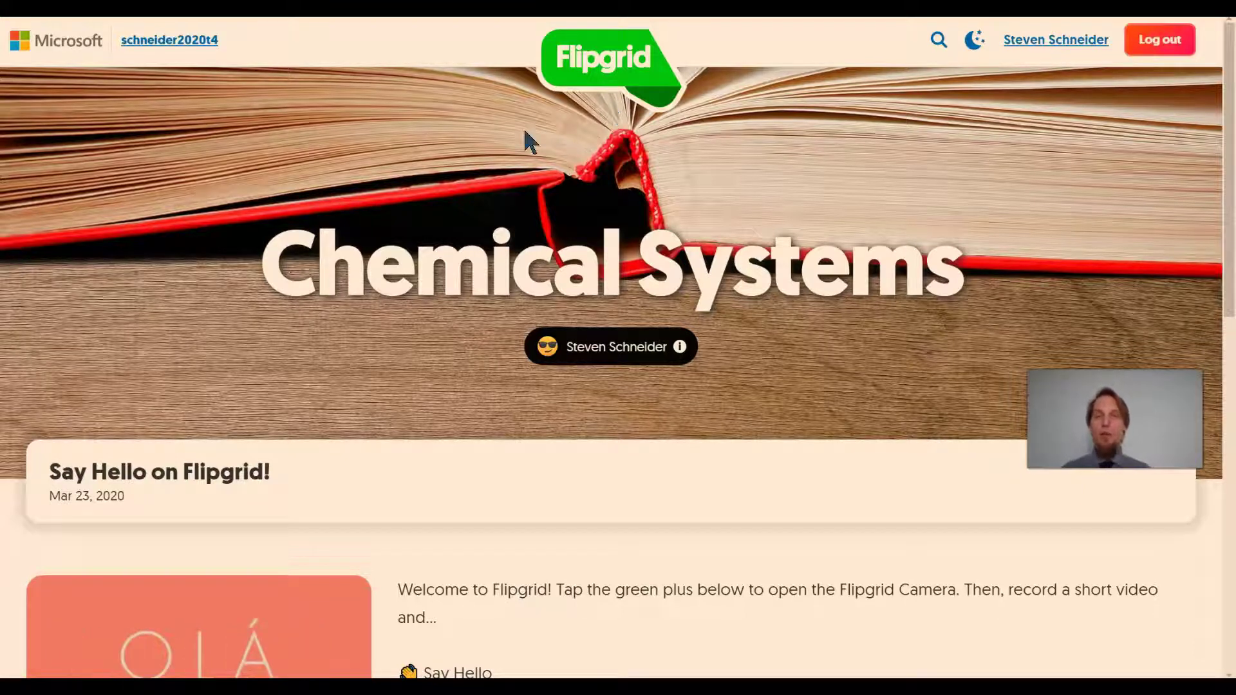
{"action": "scroll", "coordinate": [696, 381], "scroll_direction": "down", "scroll_amount": 4}
{"action": "scroll", "coordinate": [696, 382], "scroll_direction": "down", "scroll_amount": 4}
{"action": "scroll", "coordinate": [696, 382], "scroll_direction": "down", "scroll_amount": 2}
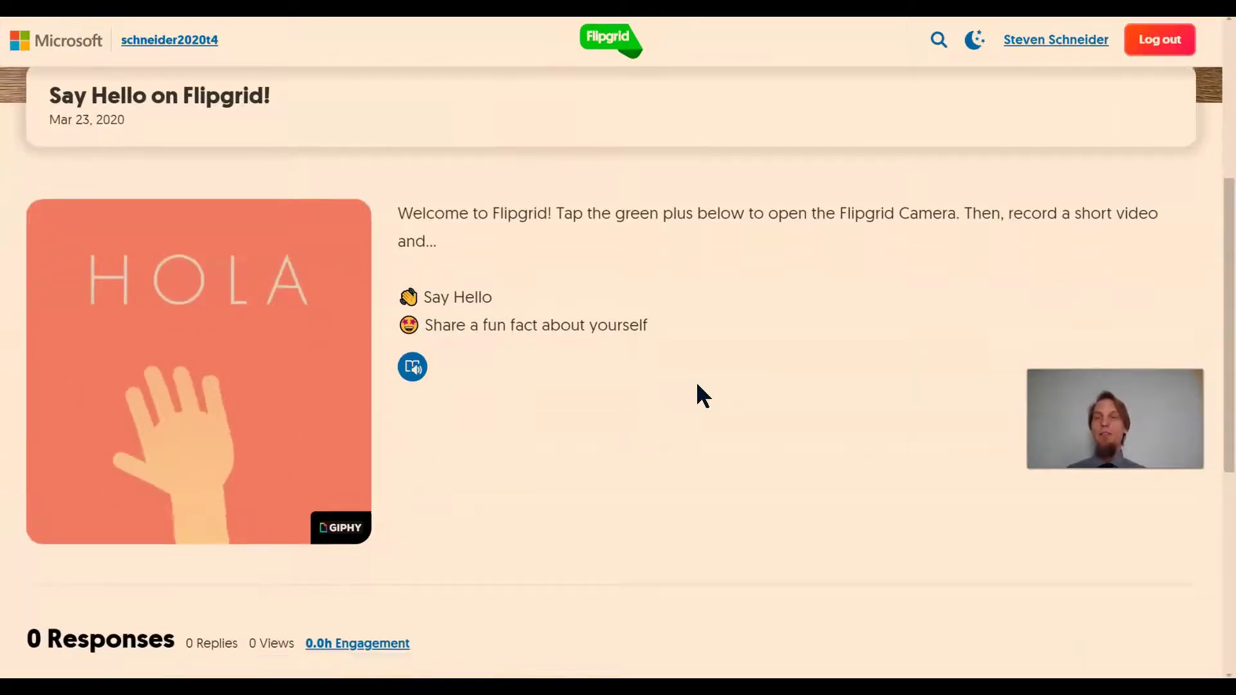
{"action": "scroll", "coordinate": [697, 381], "scroll_direction": "down", "scroll_amount": 5}
{"action": "scroll", "coordinate": [696, 382], "scroll_direction": "up", "scroll_amount": 6}
{"action": "scroll", "coordinate": [697, 381], "scroll_direction": "up", "scroll_amount": 4}
{"action": "scroll", "coordinate": [696, 381], "scroll_direction": "up", "scroll_amount": 2}
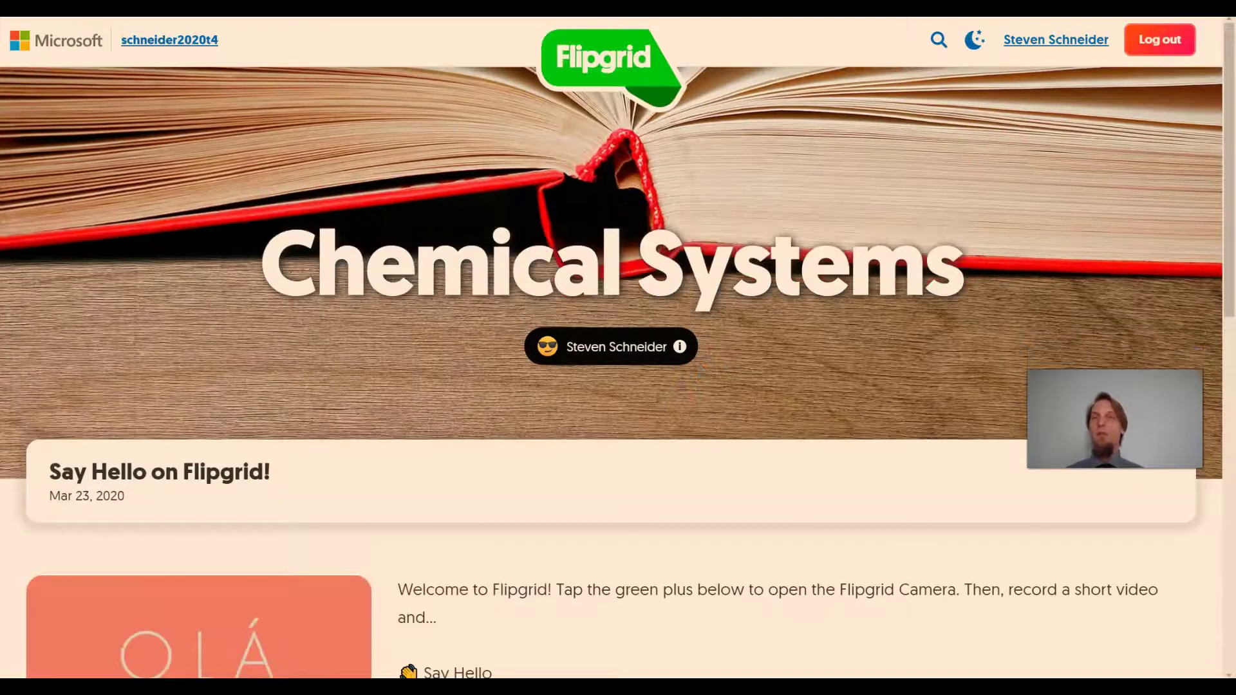
Step: Return to Google Classroom and collapse the FlipGrid link material
{"action": "key", "text": "ctrl+Tab"}
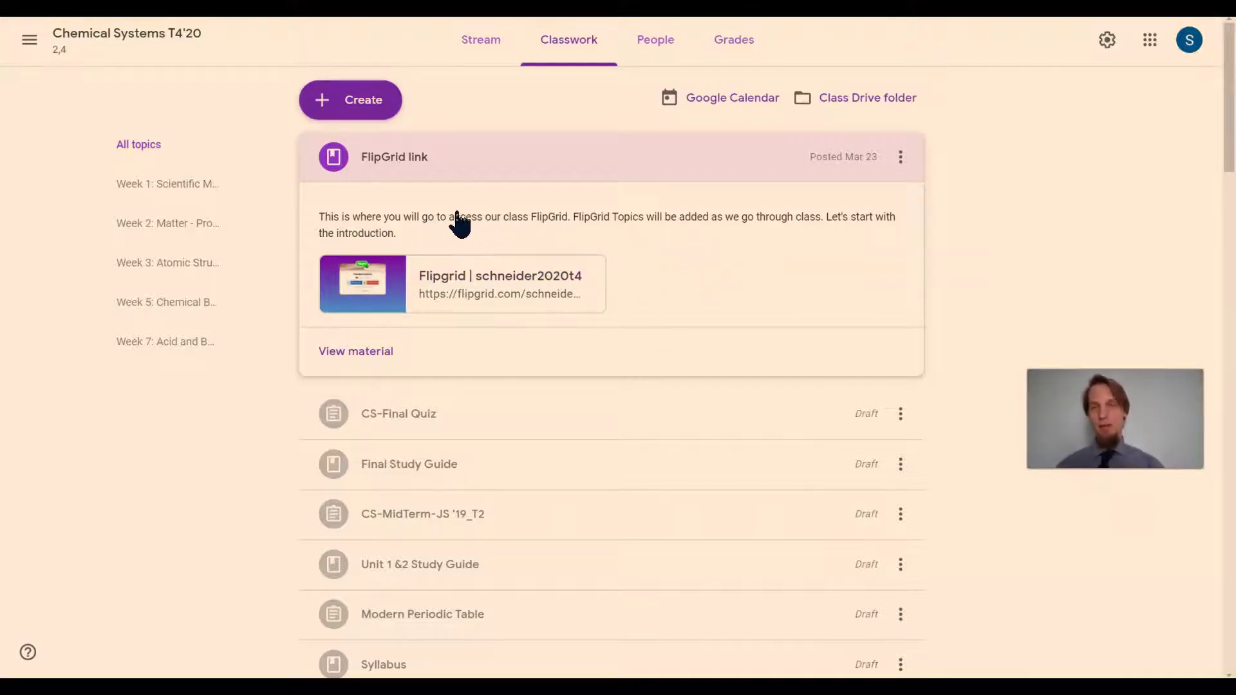
{"action": "left_click", "coordinate": [397, 163]}
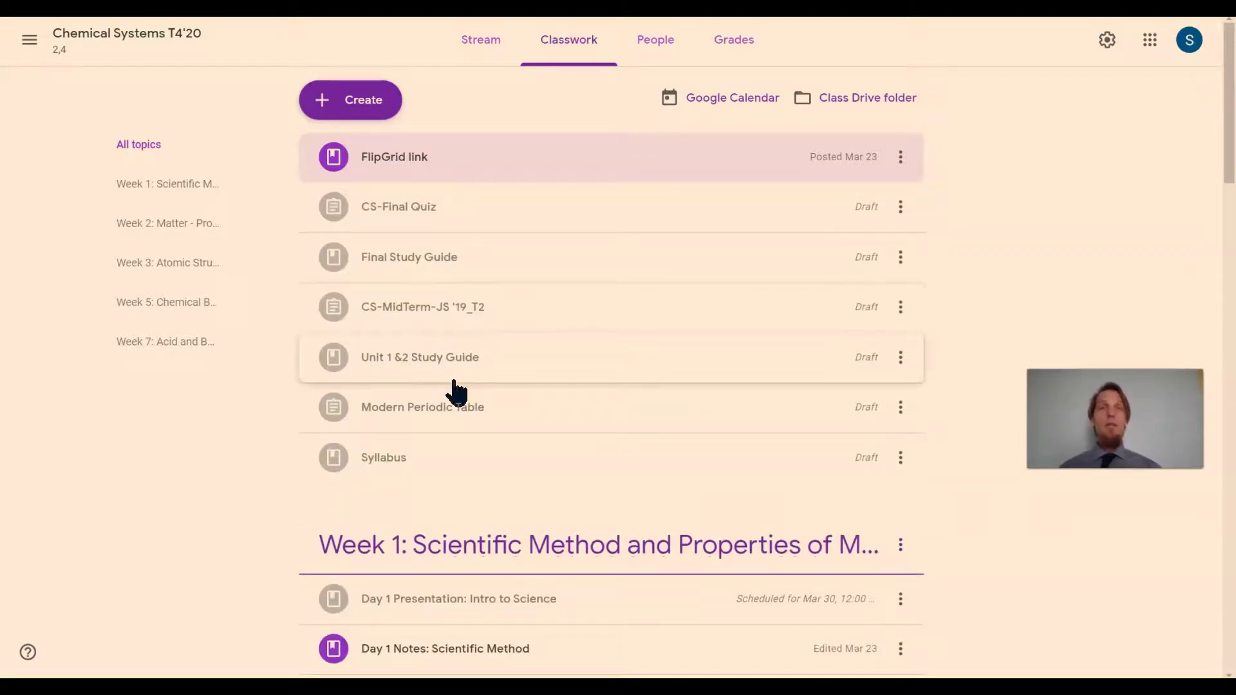
{"action": "scroll", "coordinate": [458, 392], "scroll_direction": "down", "scroll_amount": 2}
{"action": "scroll", "coordinate": [459, 392], "scroll_direction": "down", "scroll_amount": 1}
{"action": "scroll", "coordinate": [458, 391], "scroll_direction": "down", "scroll_amount": 1}
{"action": "scroll", "coordinate": [457, 391], "scroll_direction": "down", "scroll_amount": 1}
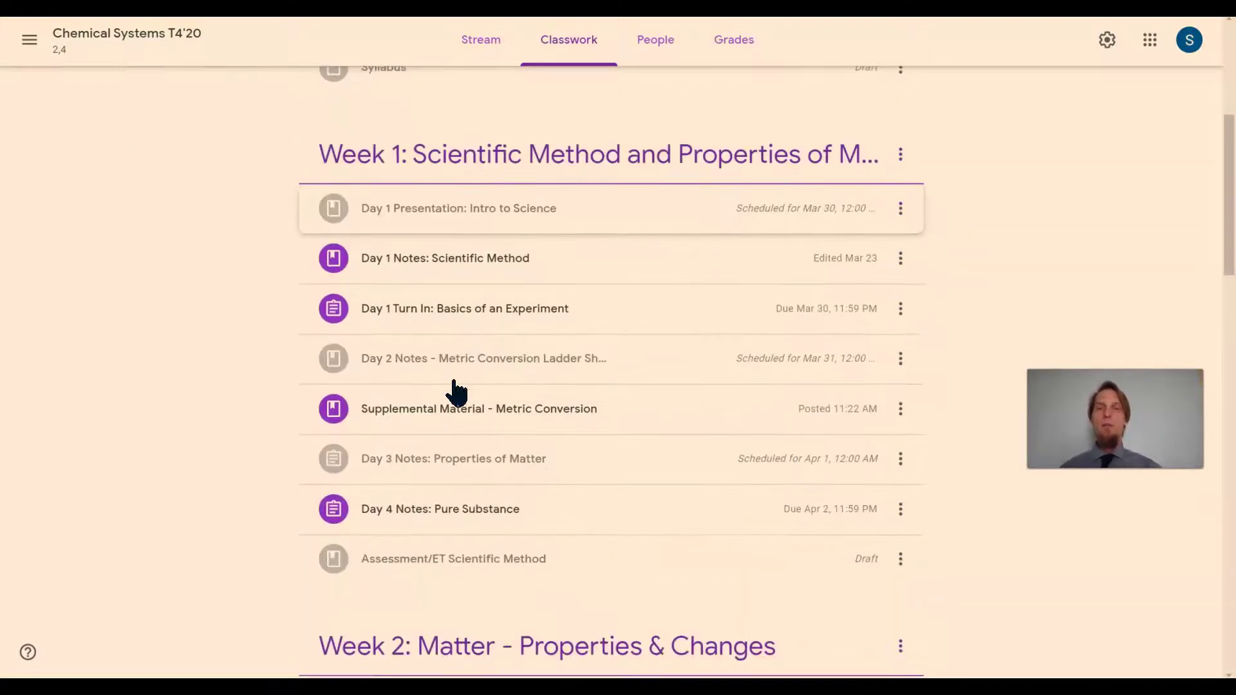
{"action": "scroll", "coordinate": [458, 391], "scroll_direction": "down", "scroll_amount": 1}
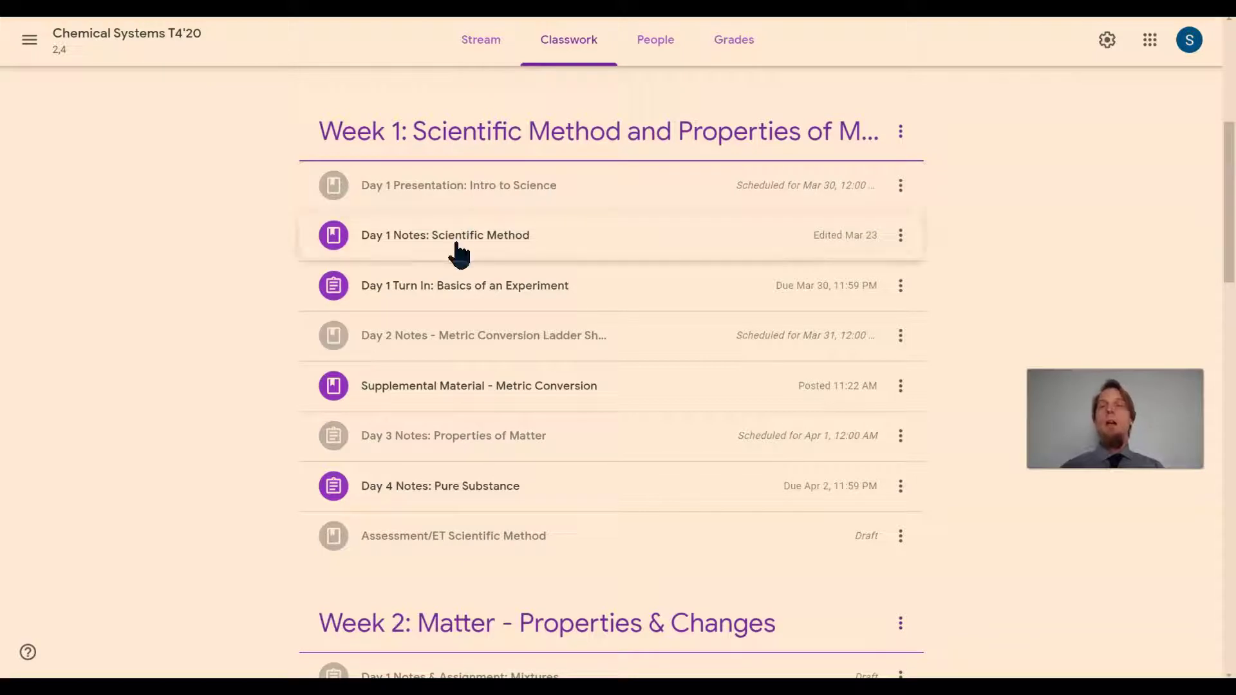
Step: Briefly expand Day 1 Presentation: Intro to Science, then expand Day 1 Notes: Scientific Method
{"action": "left_click", "coordinate": [468, 189]}
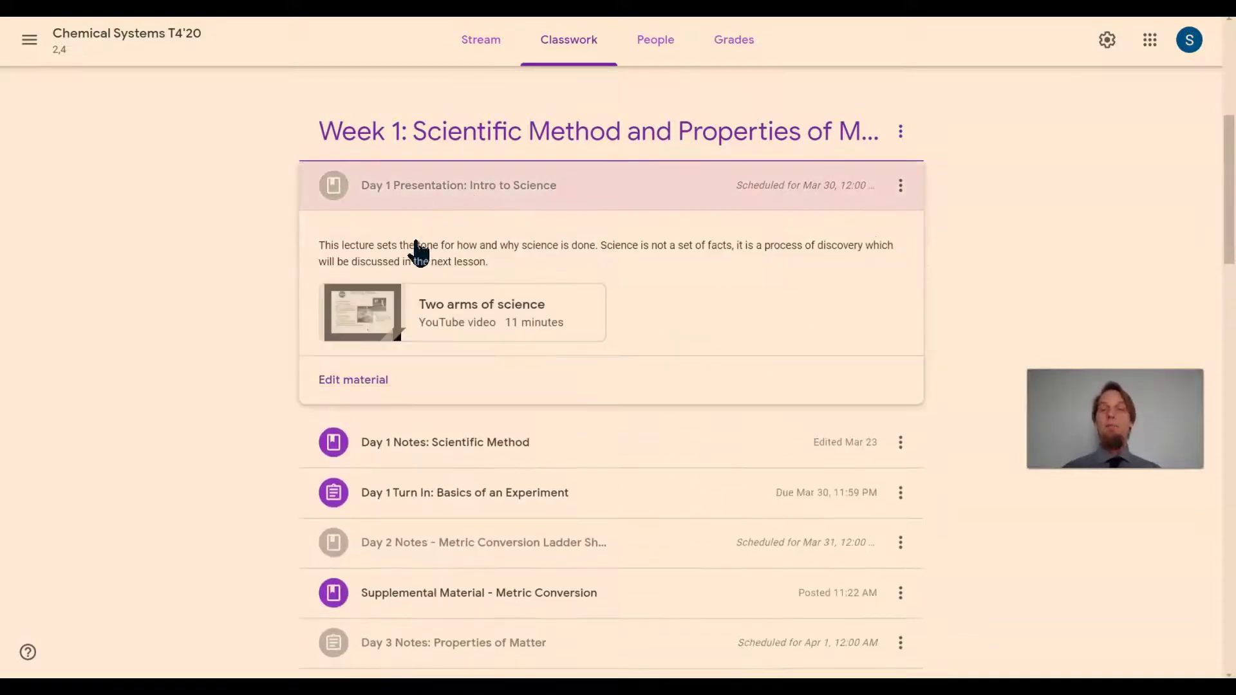
{"action": "left_click", "coordinate": [458, 196]}
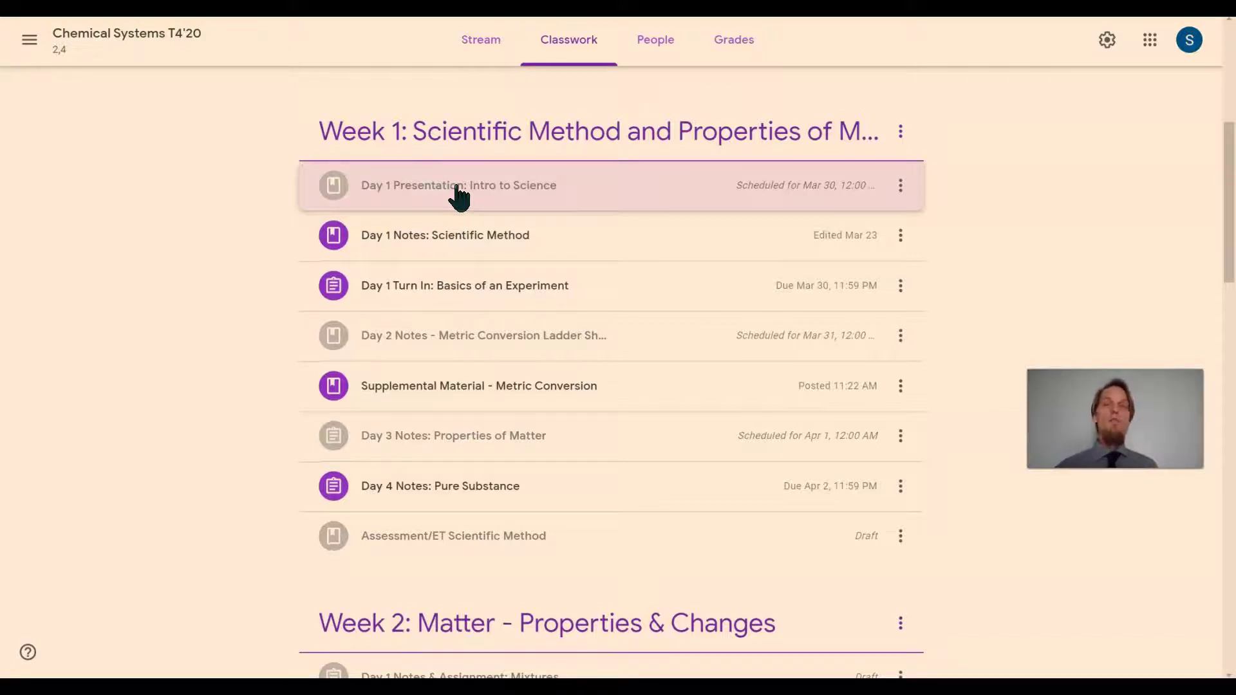
{"action": "left_click", "coordinate": [446, 237]}
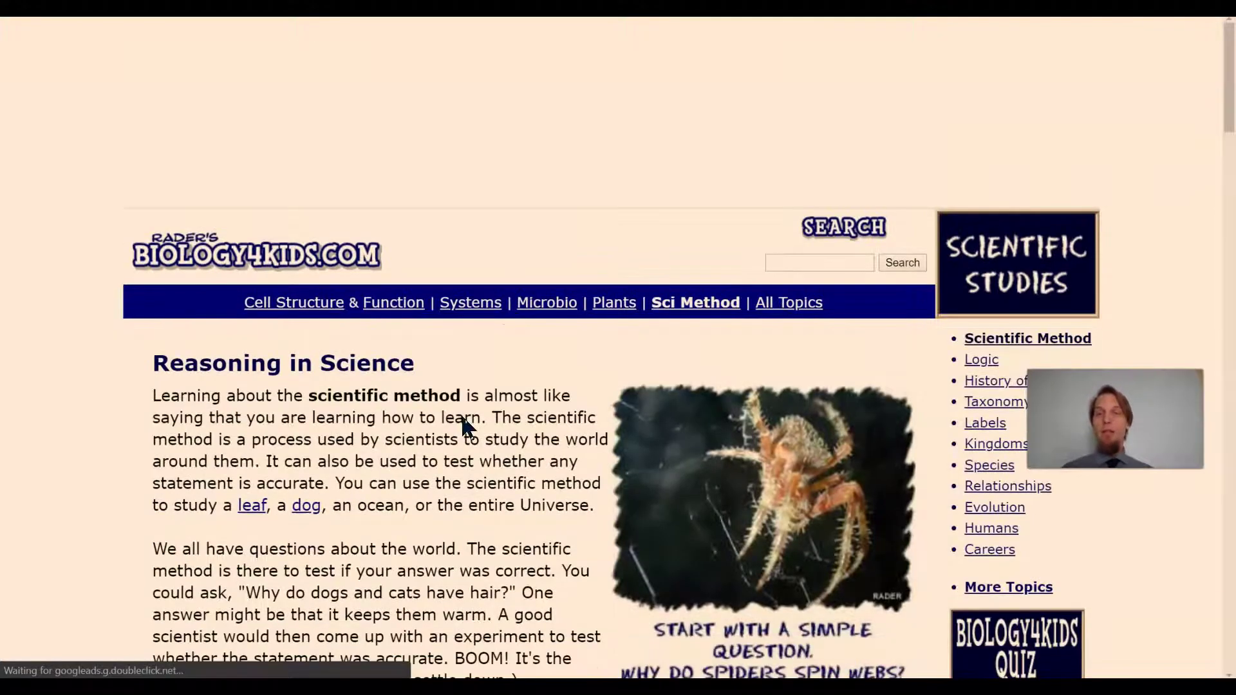
{"action": "scroll", "coordinate": [461, 414], "scroll_direction": "down", "scroll_amount": 1}
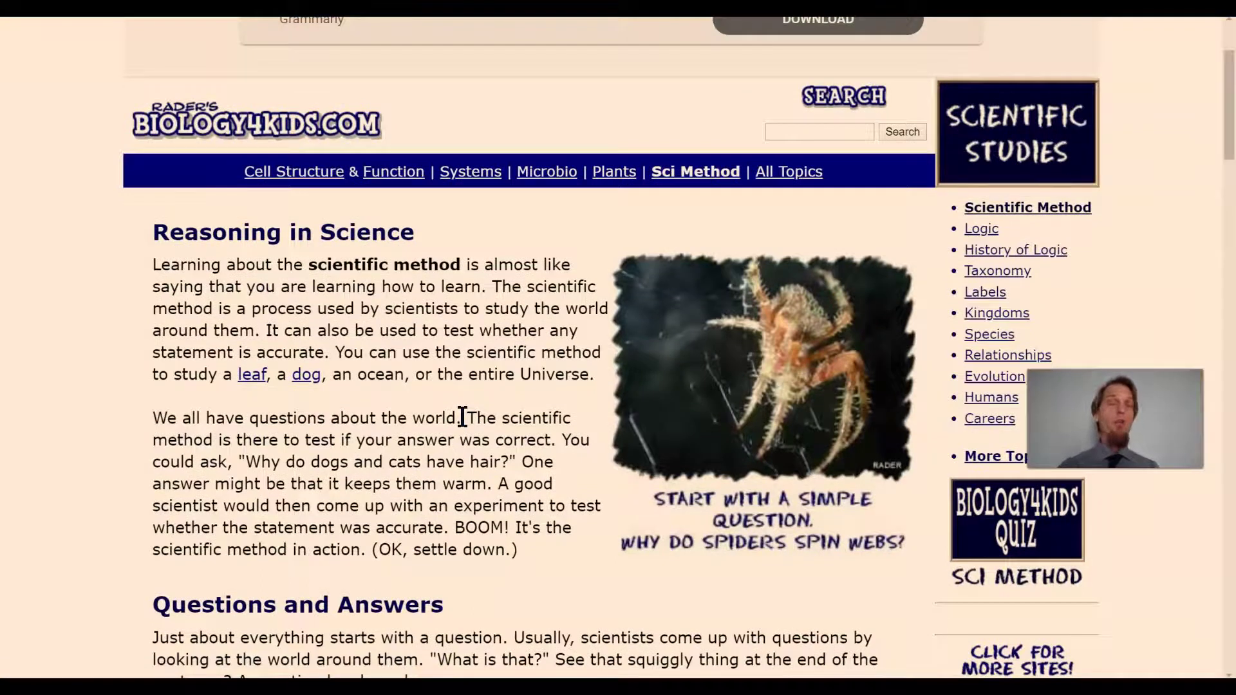
{"action": "scroll", "coordinate": [461, 417], "scroll_direction": "down", "scroll_amount": 2}
{"action": "scroll", "coordinate": [461, 418], "scroll_direction": "down", "scroll_amount": 1}
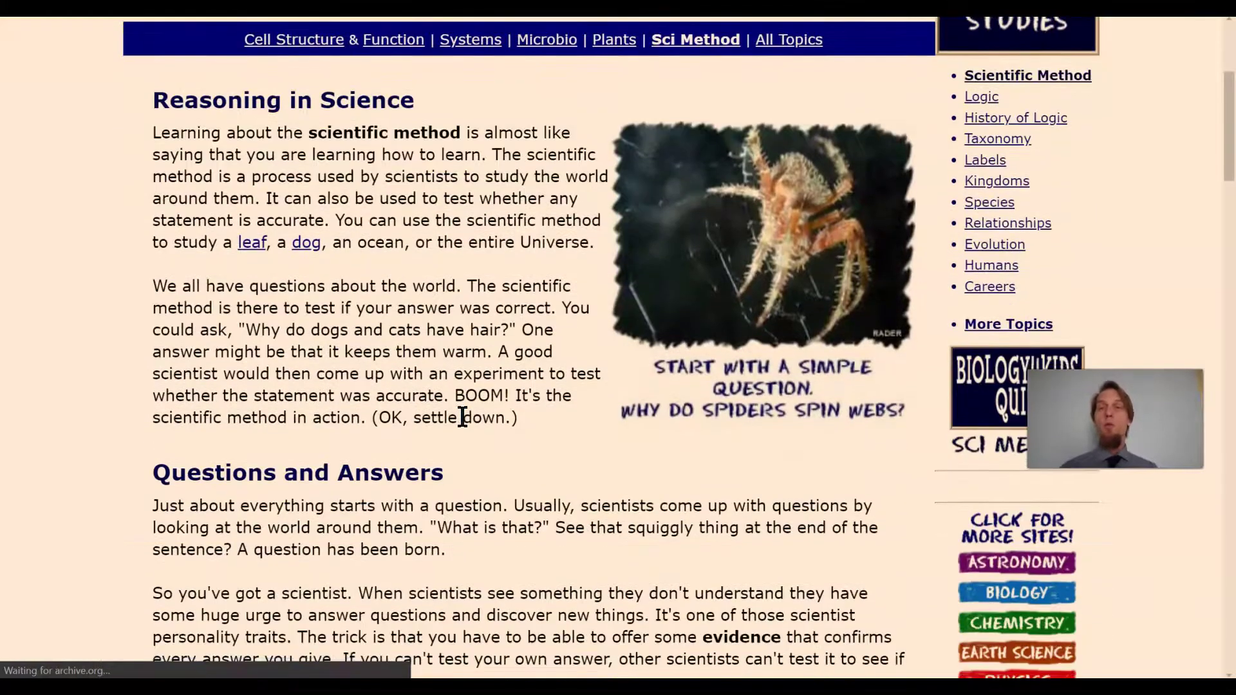
{"action": "scroll", "coordinate": [460, 417], "scroll_direction": "down", "scroll_amount": 2}
{"action": "scroll", "coordinate": [461, 417], "scroll_direction": "down", "scroll_amount": 2}
{"action": "scroll", "coordinate": [460, 417], "scroll_direction": "down", "scroll_amount": 2}
{"action": "scroll", "coordinate": [460, 417], "scroll_direction": "down", "scroll_amount": 2}
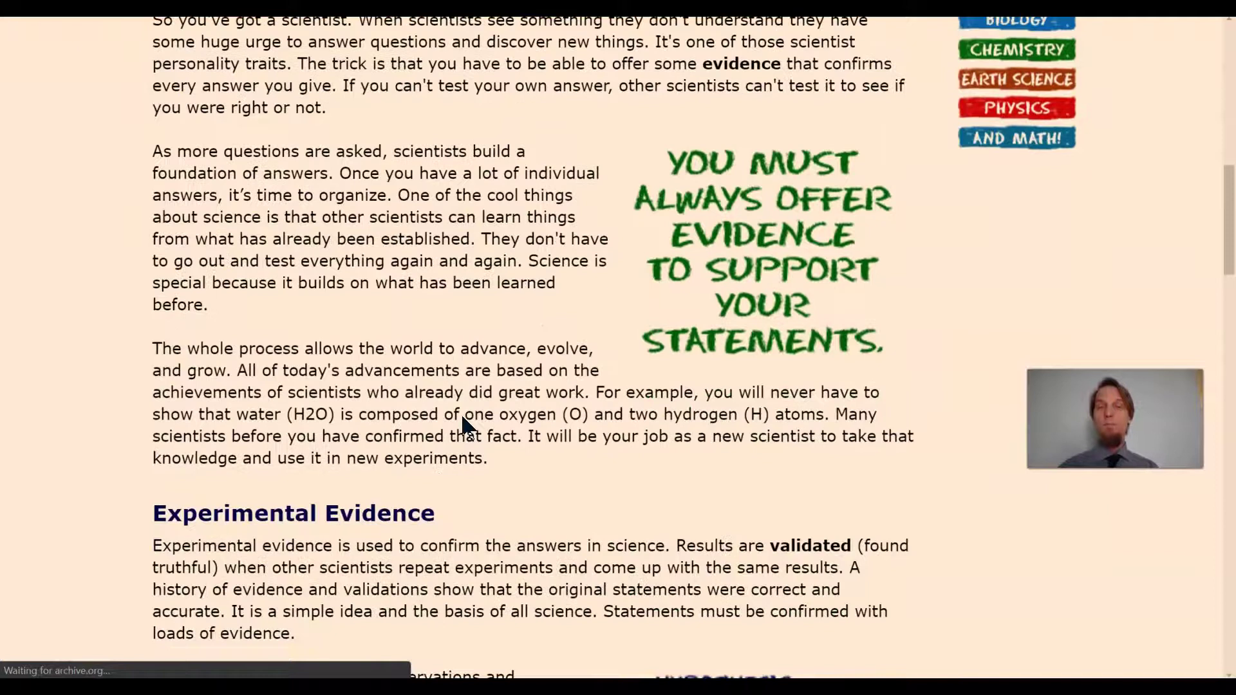
{"action": "scroll", "coordinate": [460, 417], "scroll_direction": "down", "scroll_amount": 1}
{"action": "scroll", "coordinate": [461, 414], "scroll_direction": "down", "scroll_amount": 2}
{"action": "scroll", "coordinate": [460, 414], "scroll_direction": "down", "scroll_amount": 1}
{"action": "scroll", "coordinate": [460, 414], "scroll_direction": "down", "scroll_amount": 3}
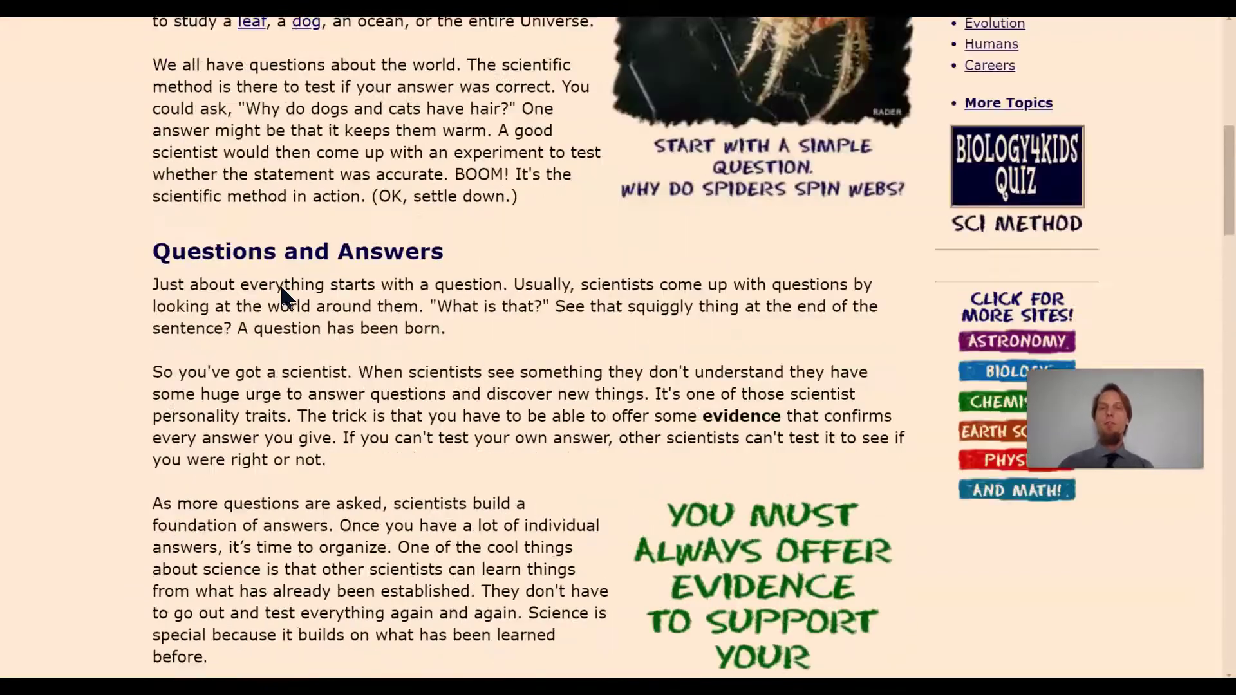
{"action": "scroll", "coordinate": [286, 294], "scroll_direction": "up", "scroll_amount": 3}
{"action": "scroll", "coordinate": [286, 295], "scroll_direction": "up", "scroll_amount": 3}
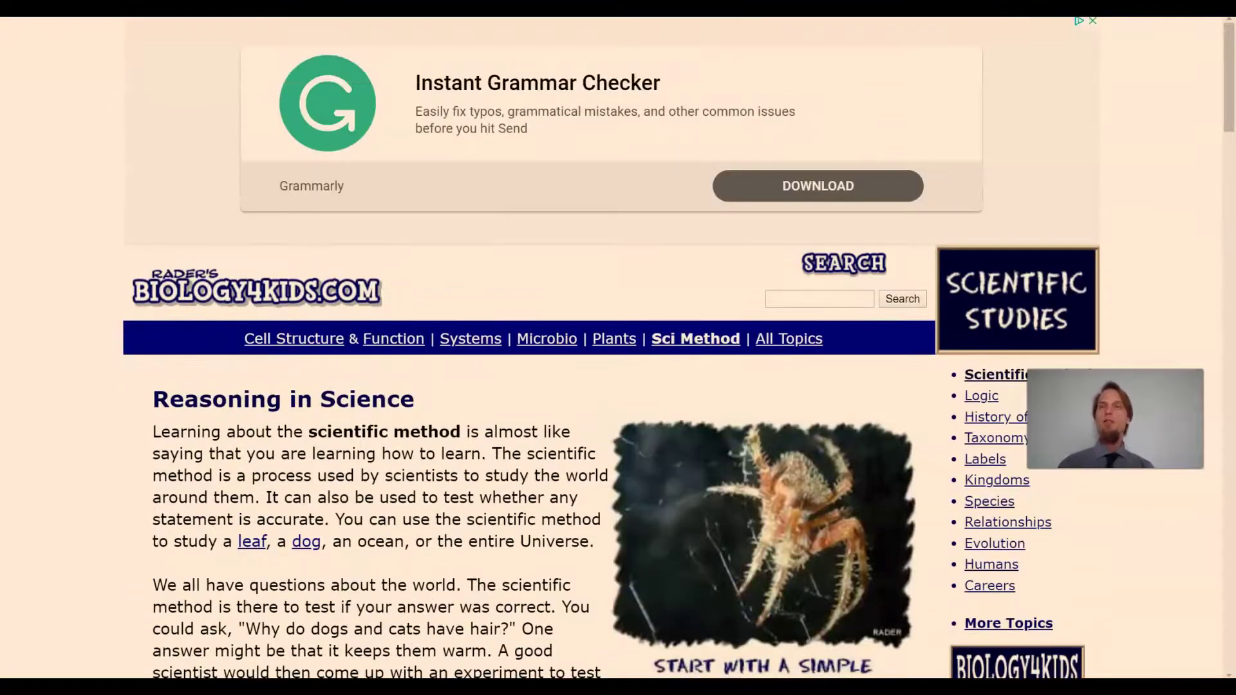
Step: Close the Biology4Kids page and start playing The Scientific Method lecture video
{"action": "key", "text": "ctrl+w"}
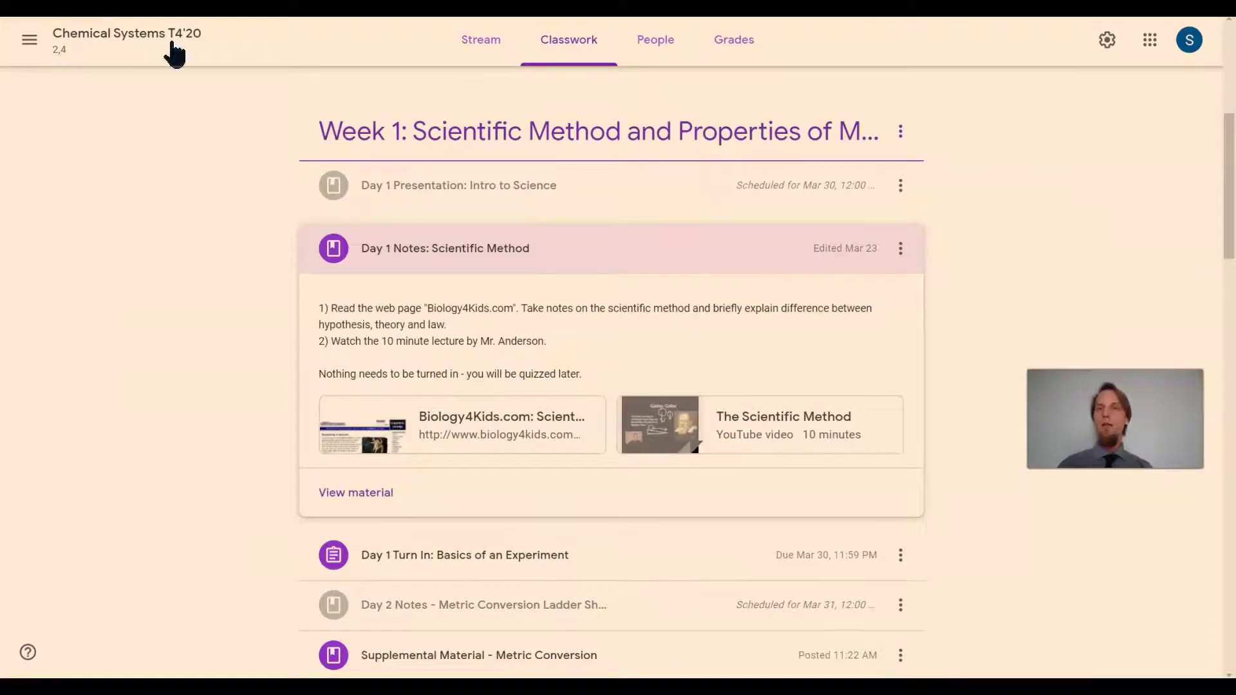
{"action": "left_click", "coordinate": [772, 425]}
{"action": "left_click", "coordinate": [387, 315]}
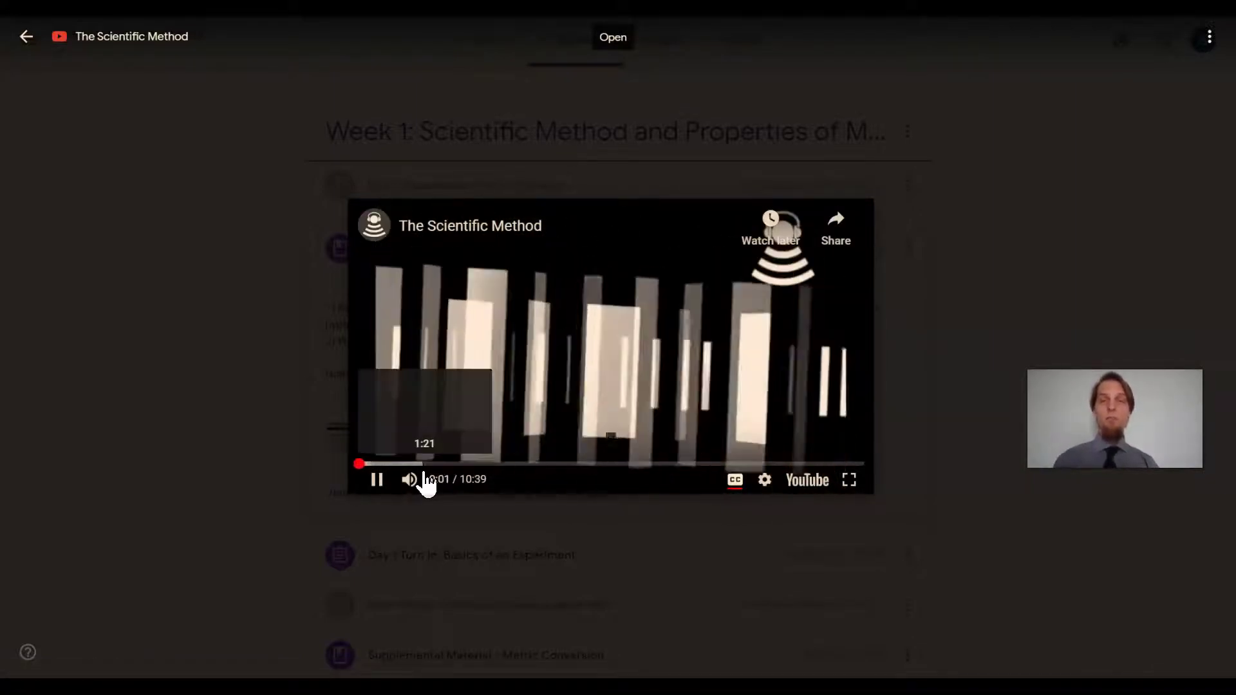
Step: Pause the lecture, close its preview, and re-expand the Day 1 Notes item
{"action": "left_click", "coordinate": [378, 479]}
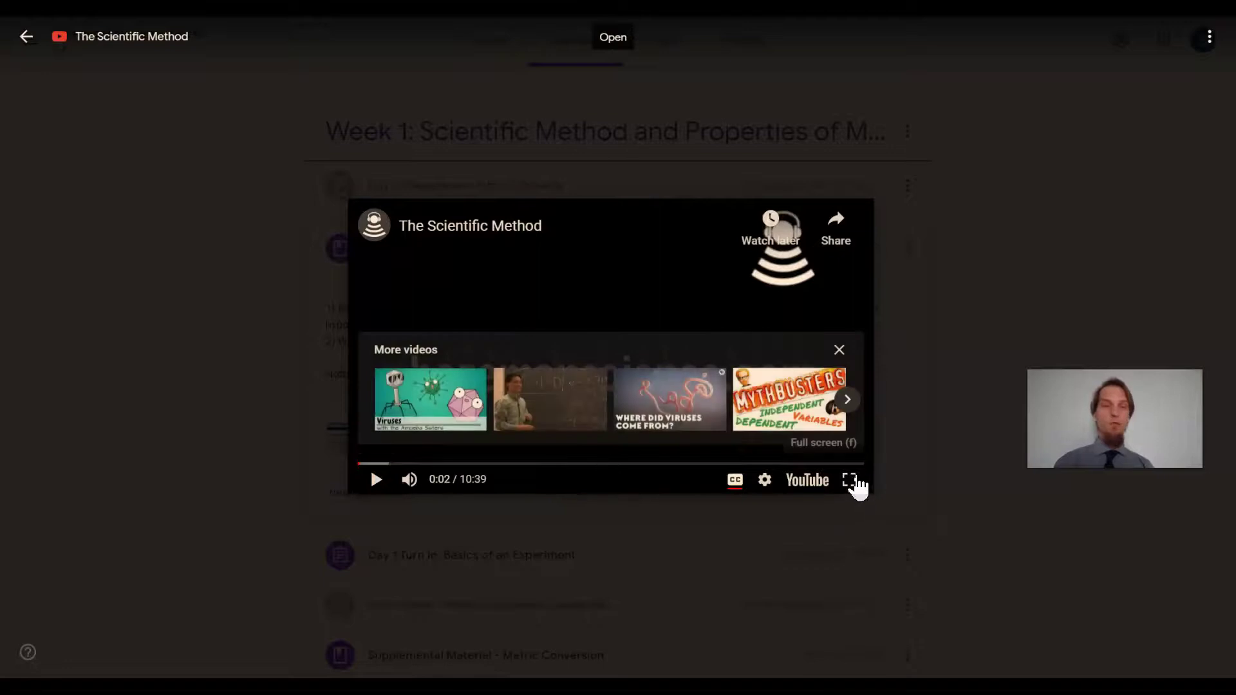
{"action": "left_click", "coordinate": [221, 327]}
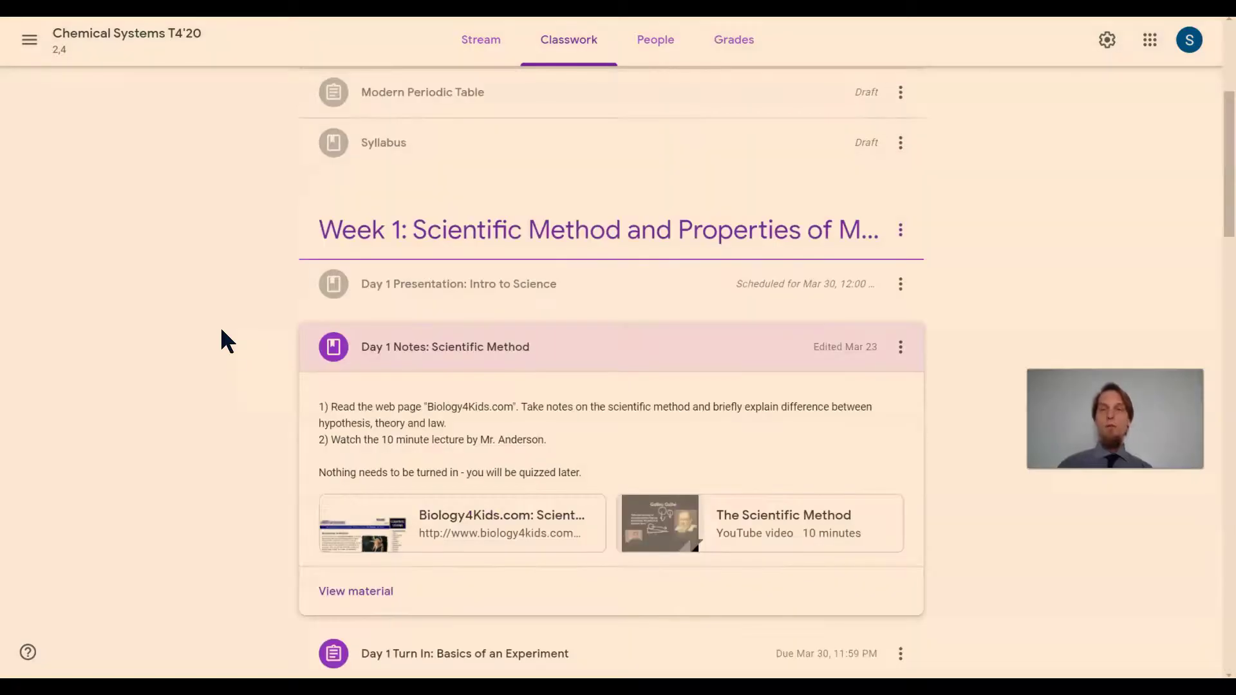
{"action": "scroll", "coordinate": [415, 349], "scroll_direction": "down", "scroll_amount": 3}
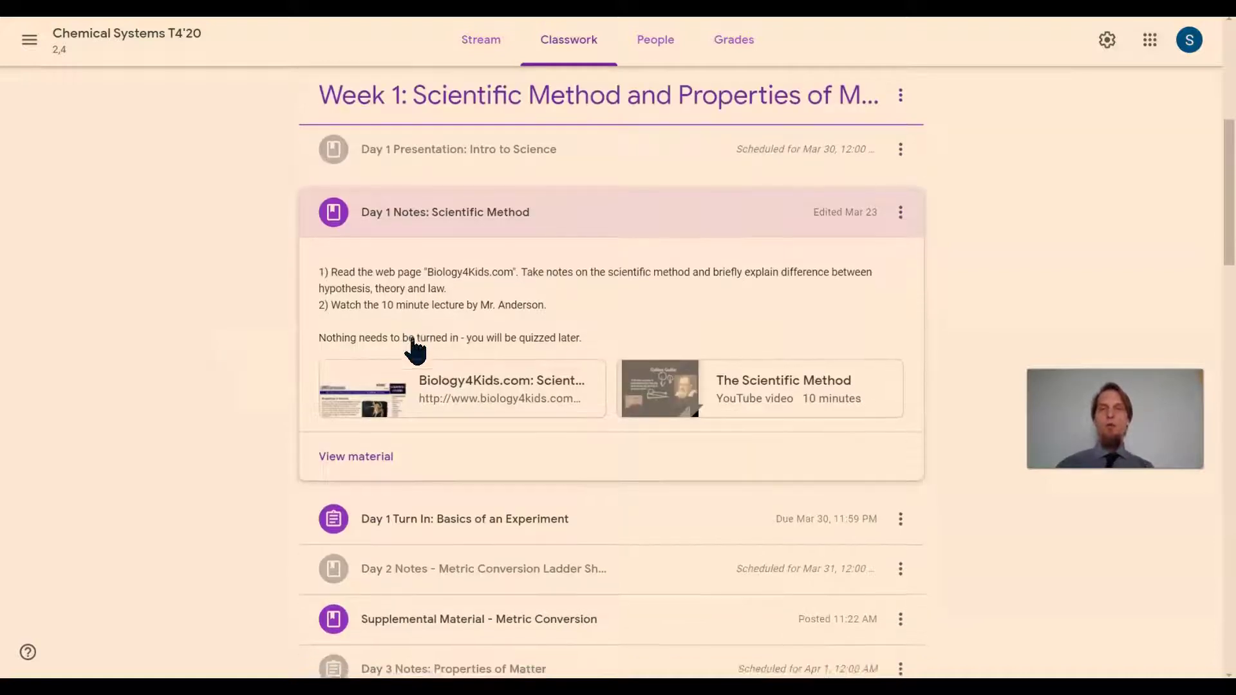
{"action": "scroll", "coordinate": [416, 350], "scroll_direction": "down", "scroll_amount": 2}
{"action": "left_click", "coordinate": [402, 174]}
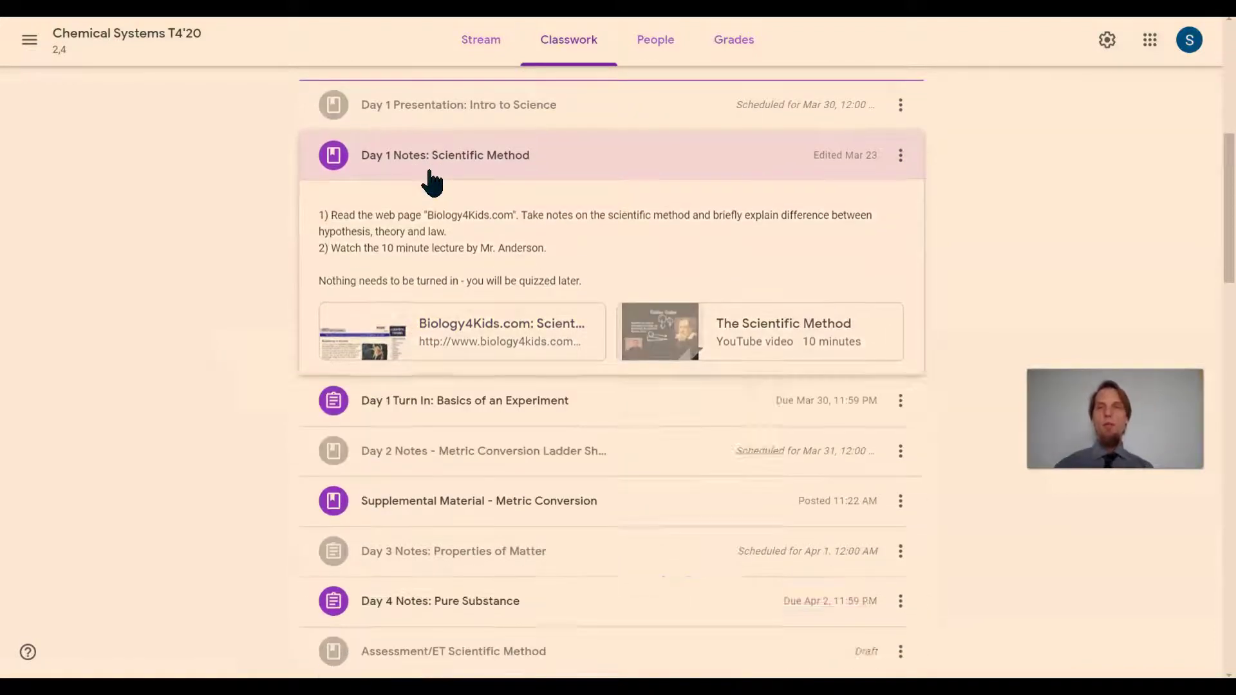
{"action": "left_click", "coordinate": [433, 165]}
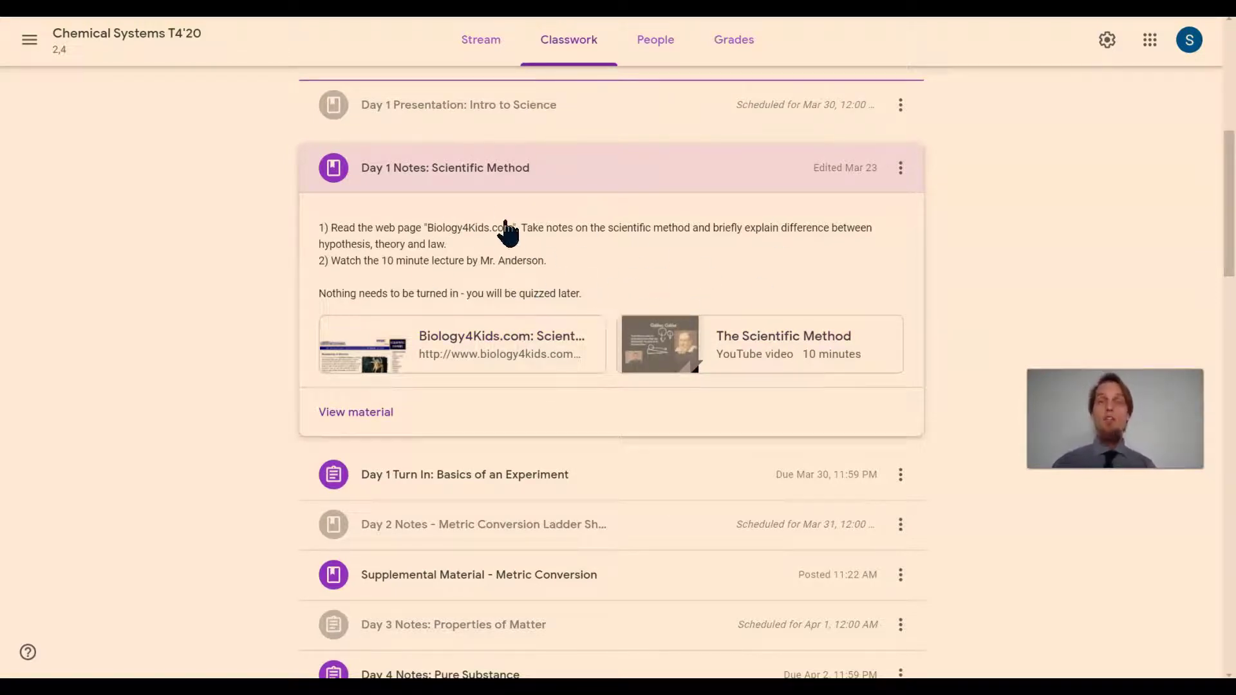
{"action": "left_click", "coordinate": [465, 173]}
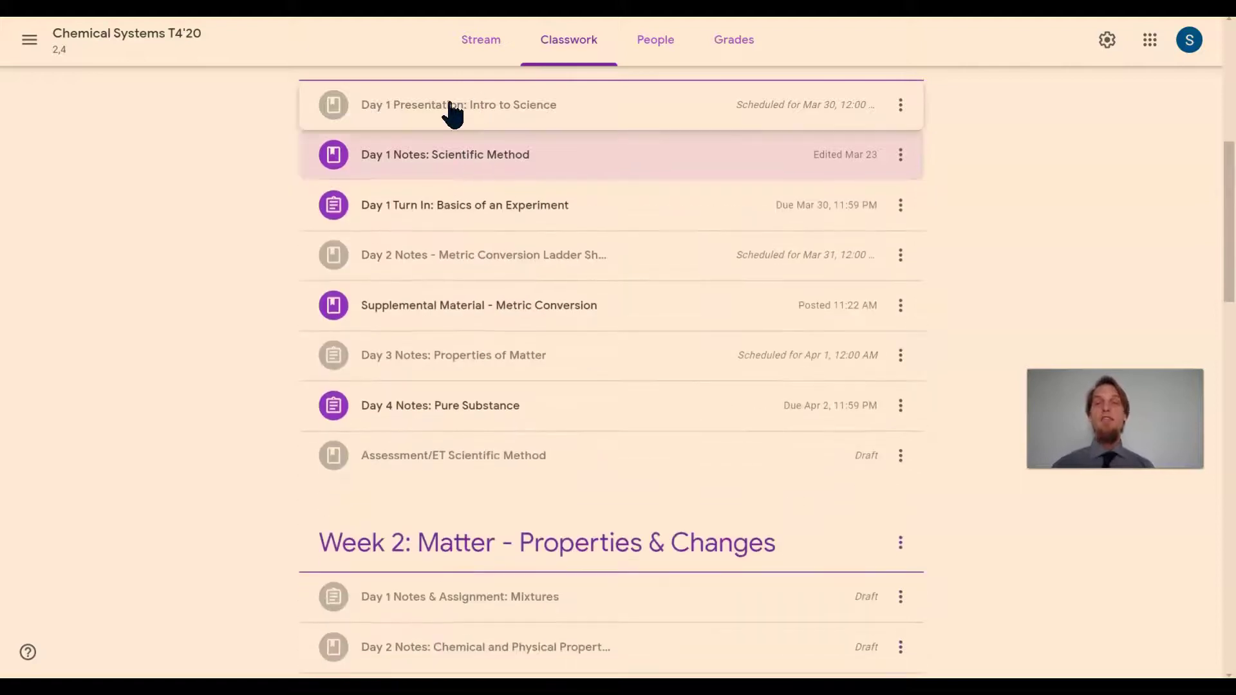
{"action": "left_click", "coordinate": [454, 109]}
{"action": "left_click", "coordinate": [454, 109]}
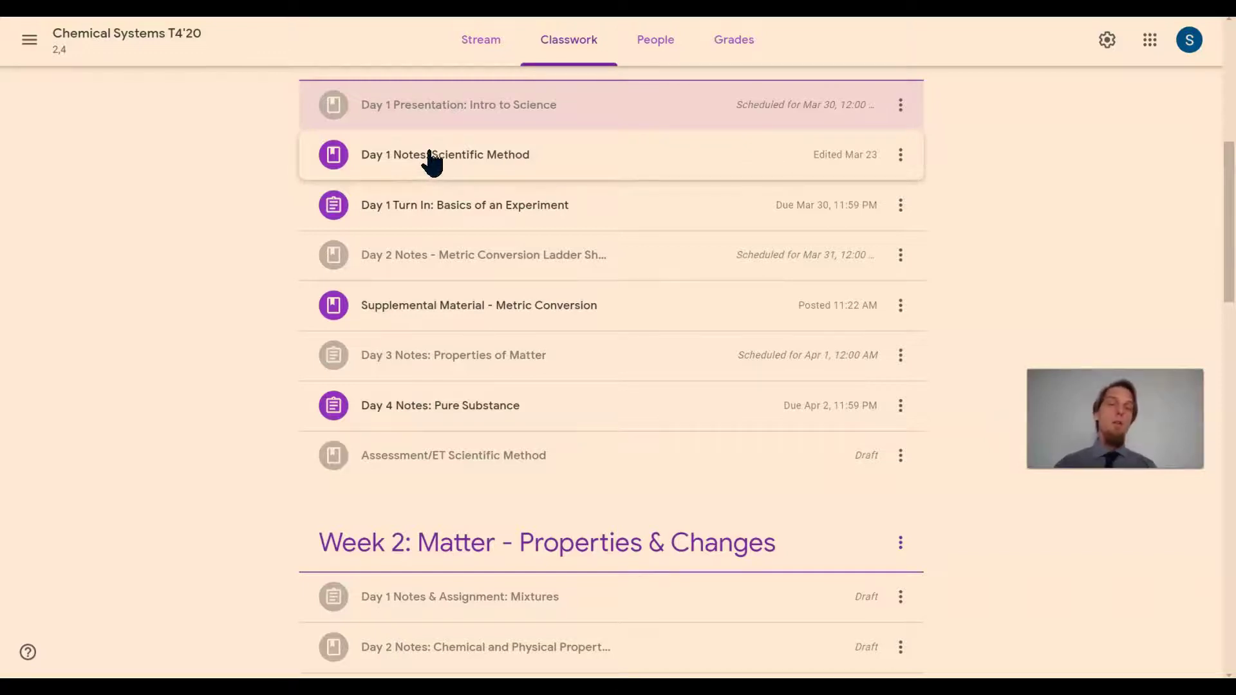
{"action": "left_click", "coordinate": [457, 109]}
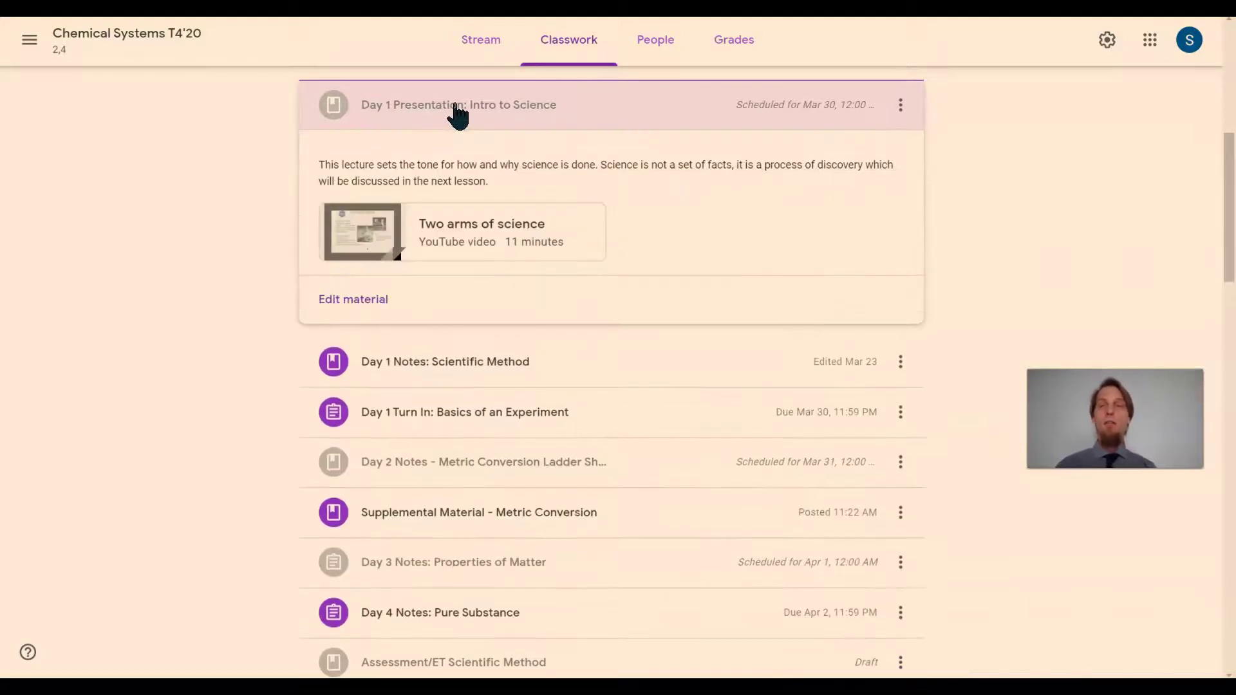
{"action": "left_click", "coordinate": [457, 108]}
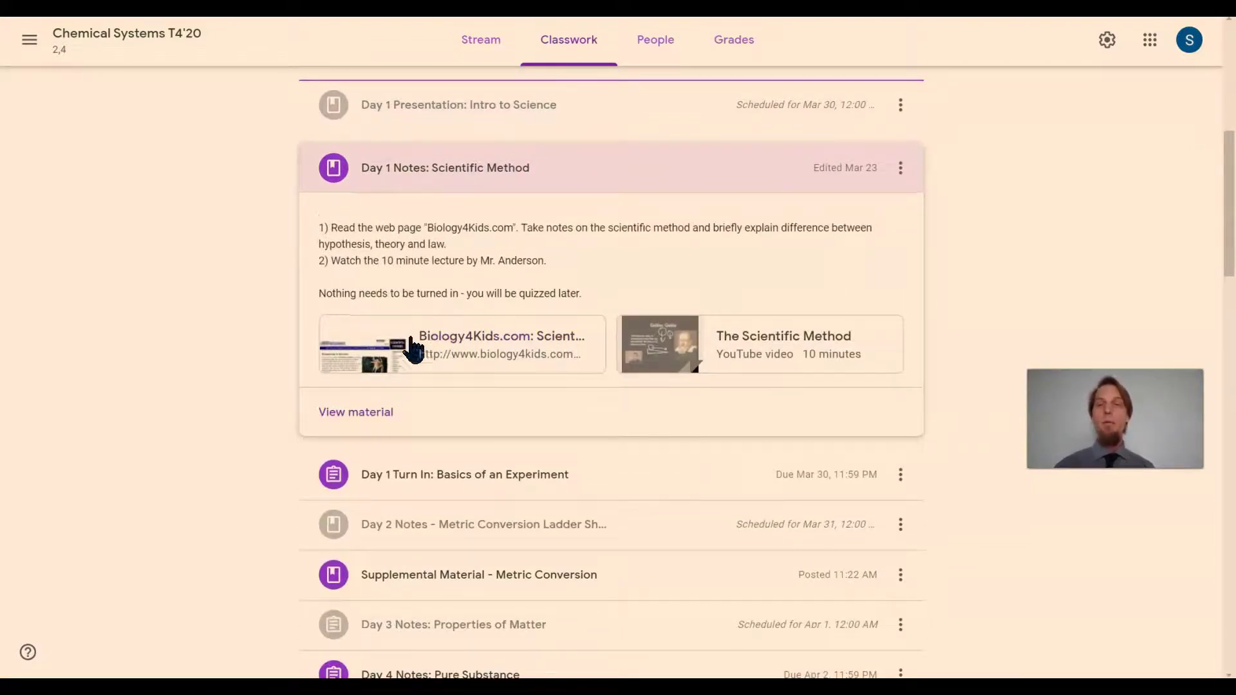
{"action": "left_click", "coordinate": [480, 169]}
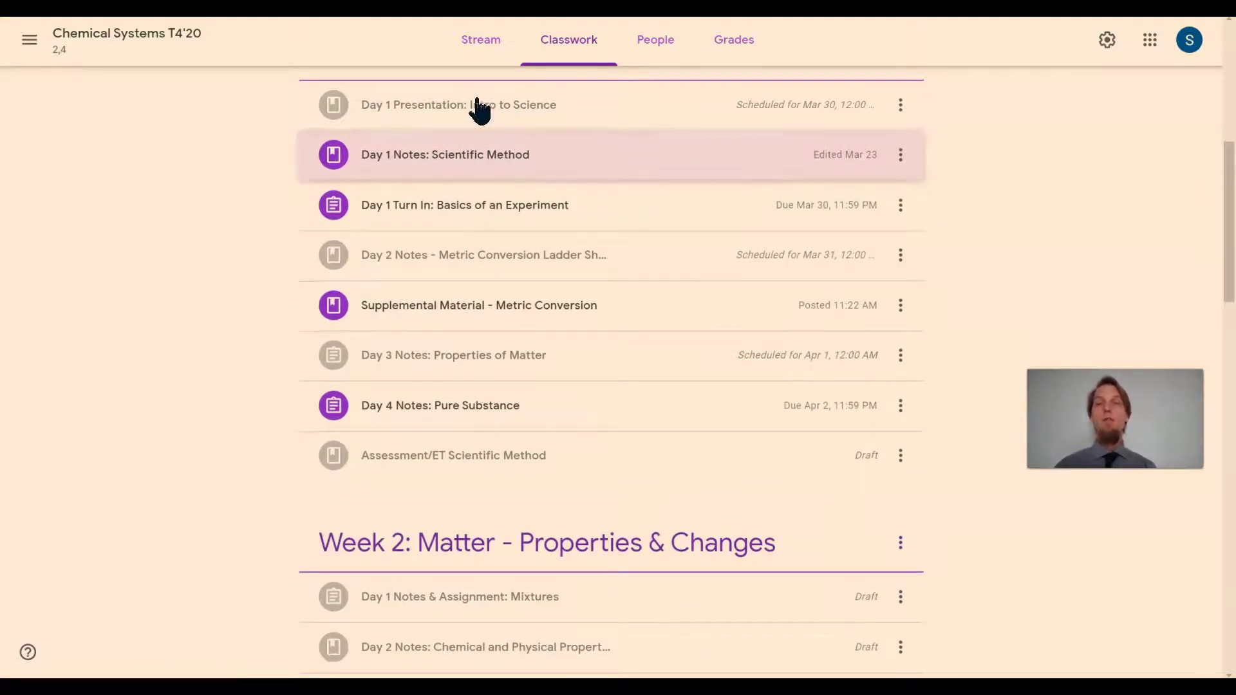
Step: Expand Day 1 Turn In: Basics of an Experiment to show its four questions
{"action": "left_click", "coordinate": [442, 208]}
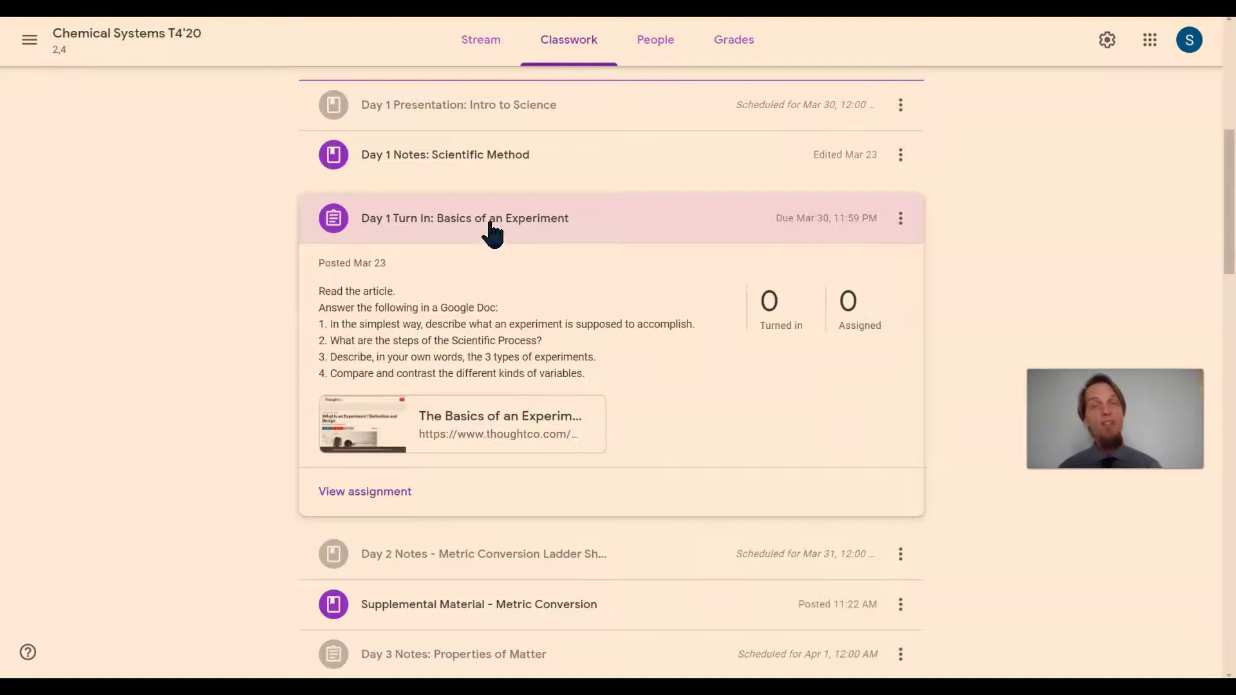
{"action": "left_click", "coordinate": [492, 229]}
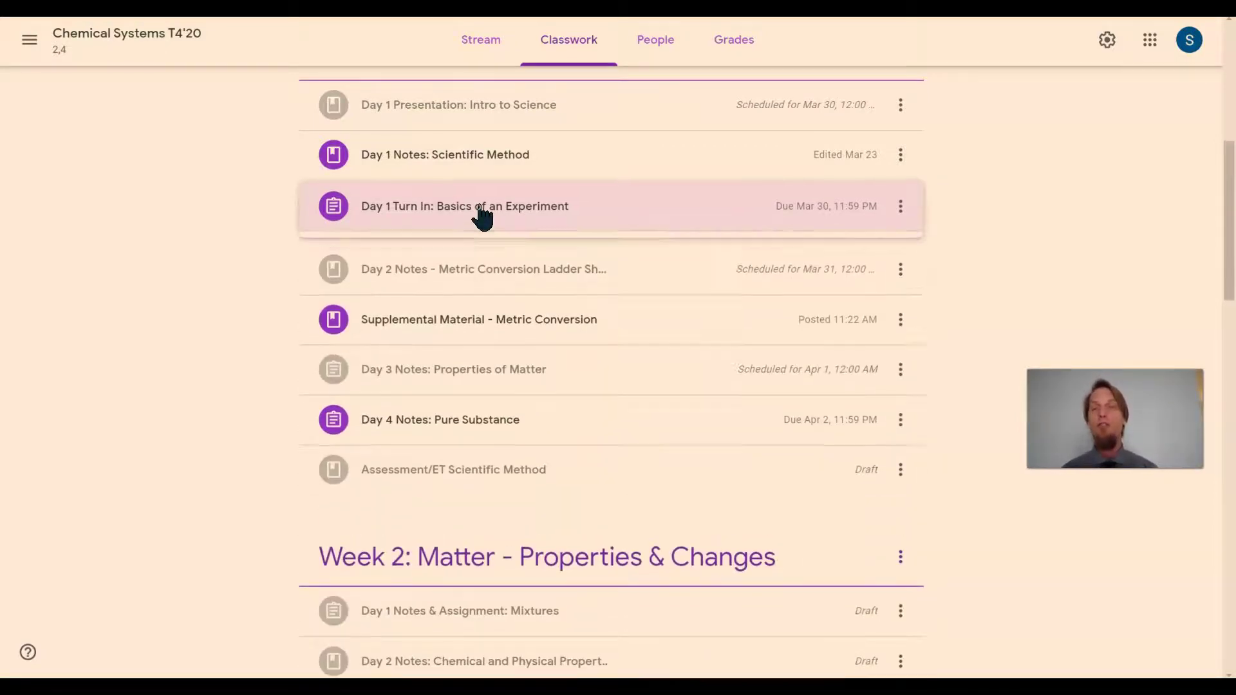
{"action": "left_click", "coordinate": [477, 215]}
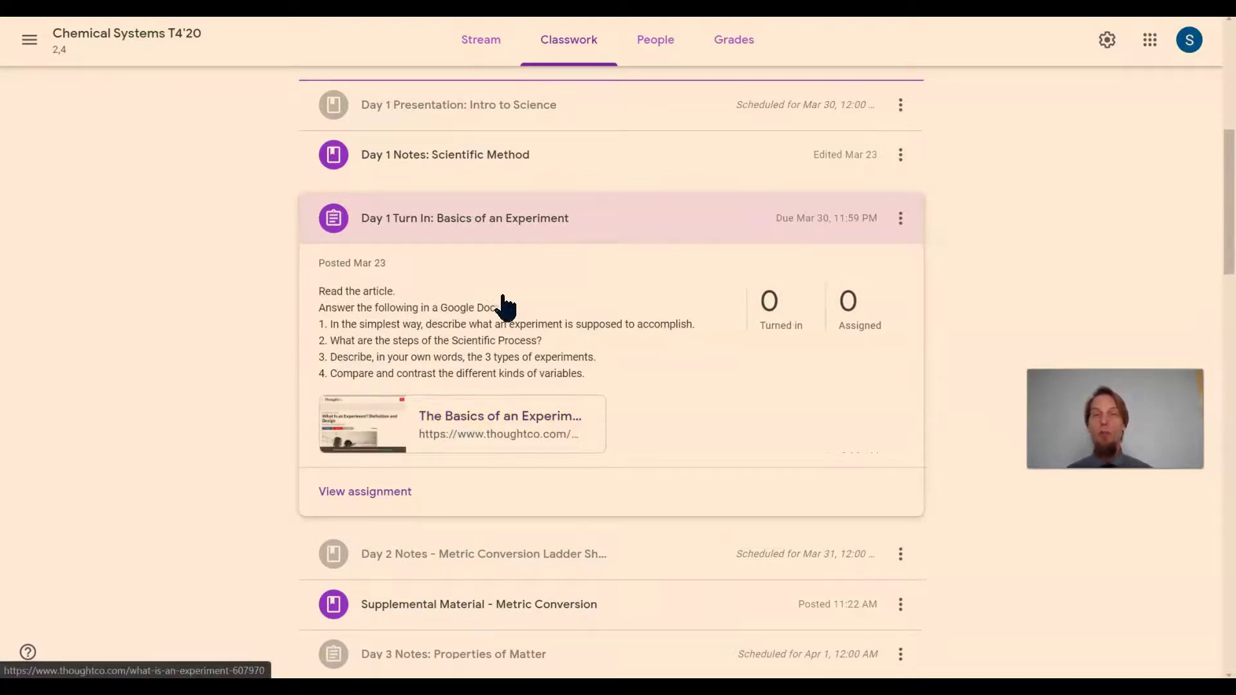
Step: View the ThoughtCo 'What Is an Experiment?' article, then return to Google Classroom
{"action": "left_click", "coordinate": [461, 422]}
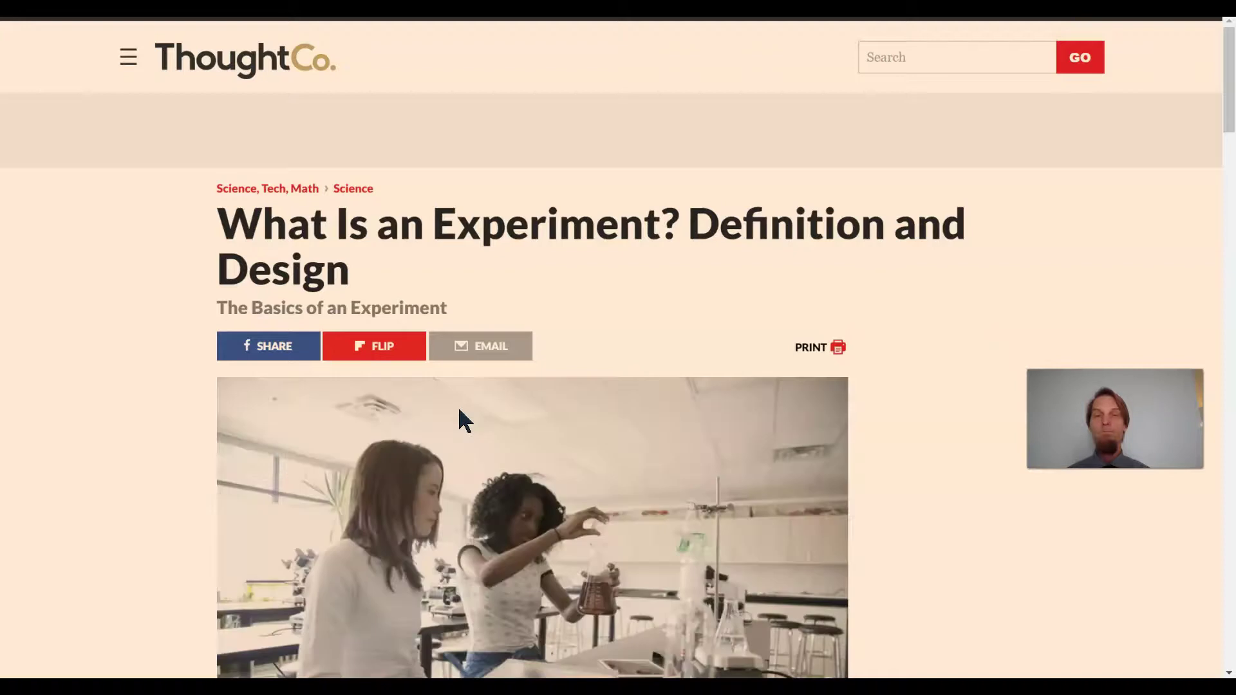
{"action": "scroll", "coordinate": [645, 588], "scroll_direction": "down", "scroll_amount": 2}
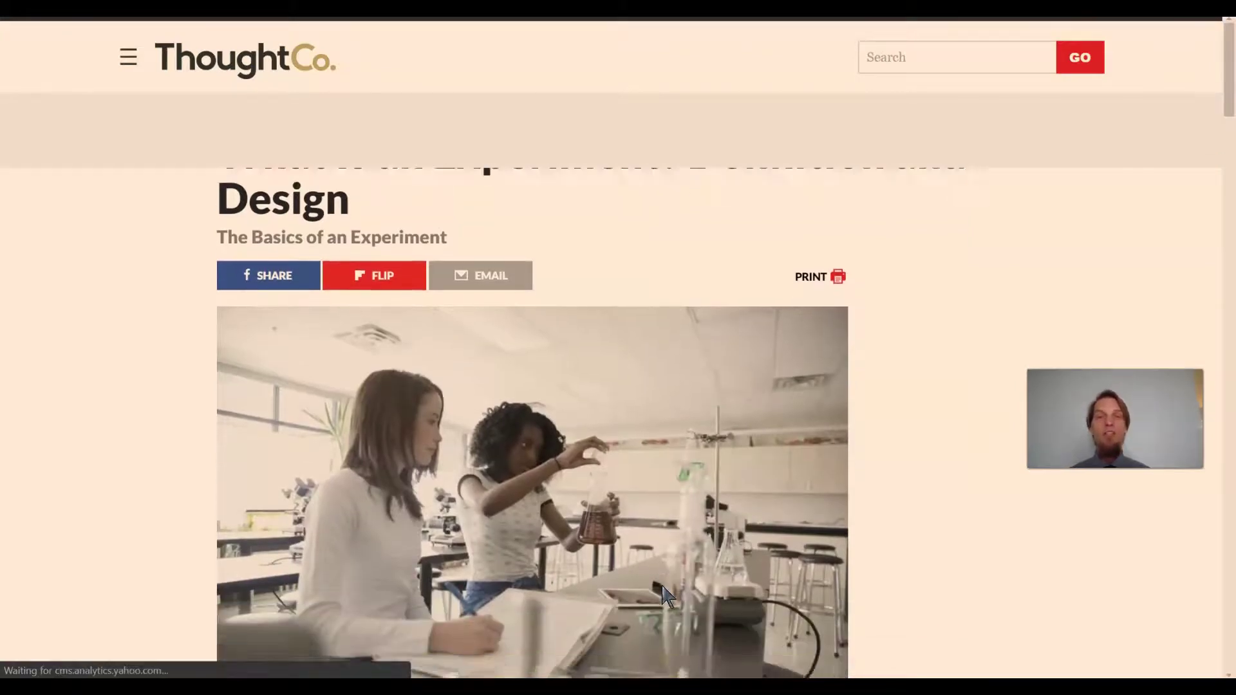
{"action": "scroll", "coordinate": [666, 596], "scroll_direction": "down", "scroll_amount": 3}
{"action": "scroll", "coordinate": [666, 595], "scroll_direction": "down", "scroll_amount": 3}
{"action": "scroll", "coordinate": [666, 595], "scroll_direction": "down", "scroll_amount": 2}
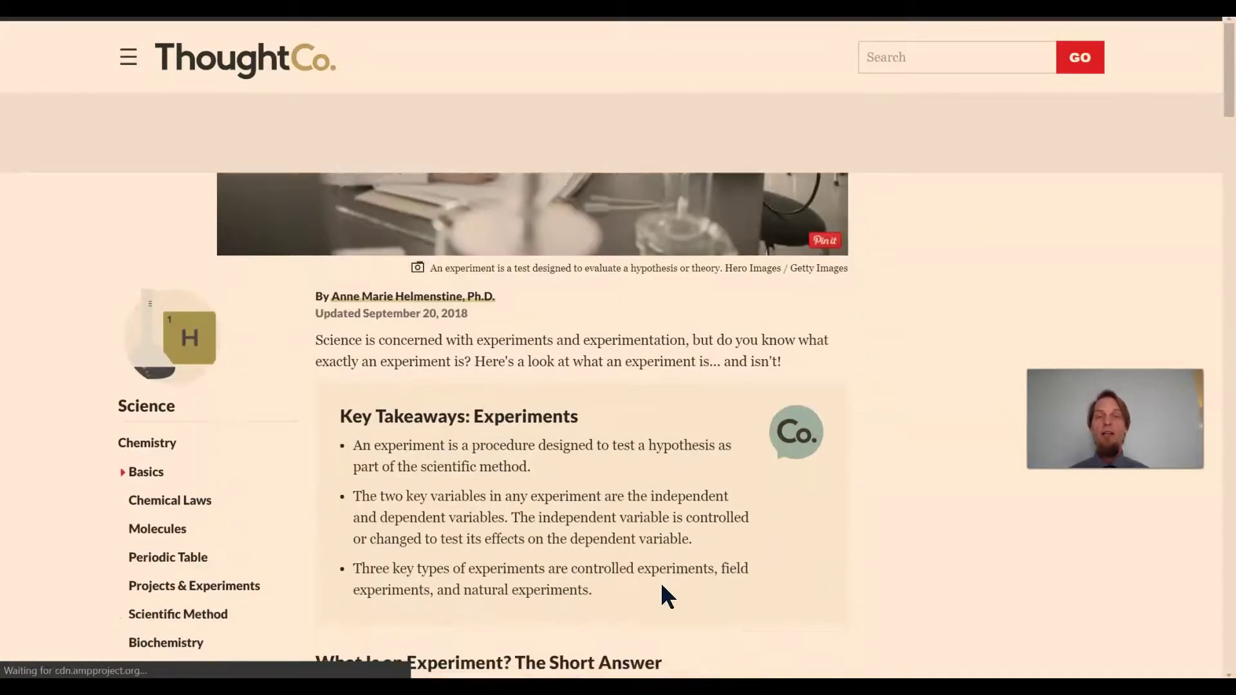
{"action": "scroll", "coordinate": [666, 596], "scroll_direction": "down", "scroll_amount": 2}
{"action": "scroll", "coordinate": [666, 596], "scroll_direction": "down", "scroll_amount": 3}
{"action": "scroll", "coordinate": [661, 582], "scroll_direction": "down", "scroll_amount": 3}
{"action": "scroll", "coordinate": [660, 582], "scroll_direction": "down", "scroll_amount": 1}
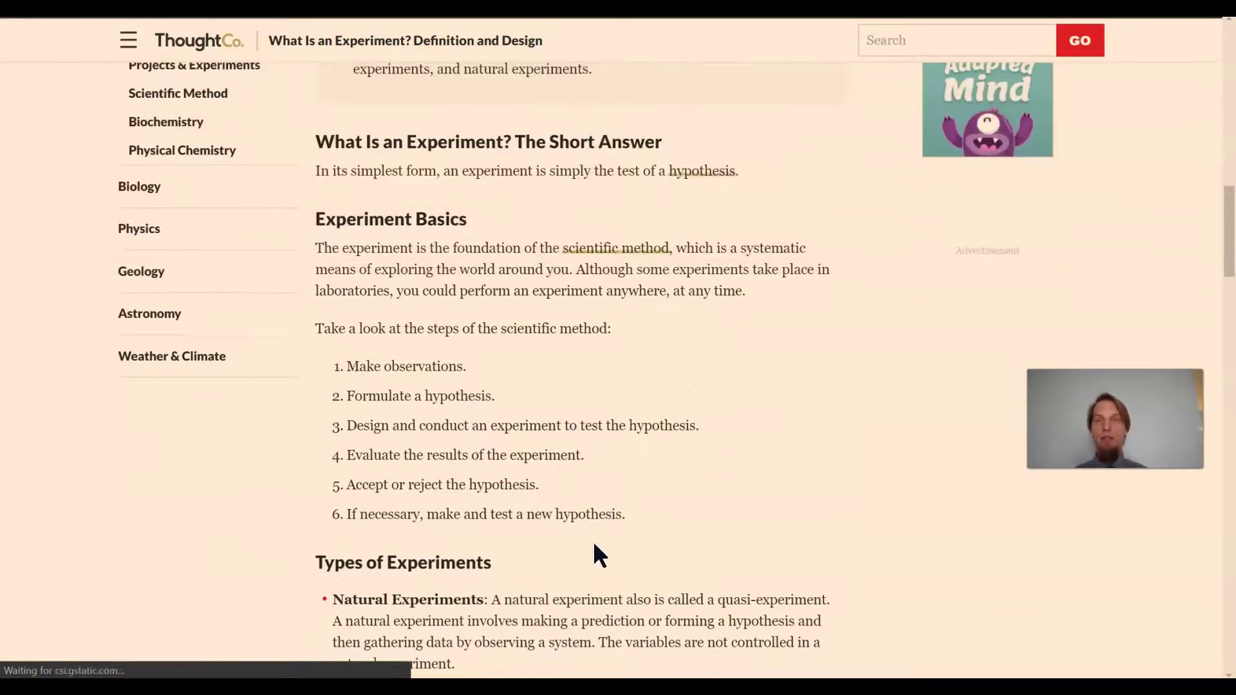
{"action": "scroll", "coordinate": [593, 553], "scroll_direction": "down", "scroll_amount": 1}
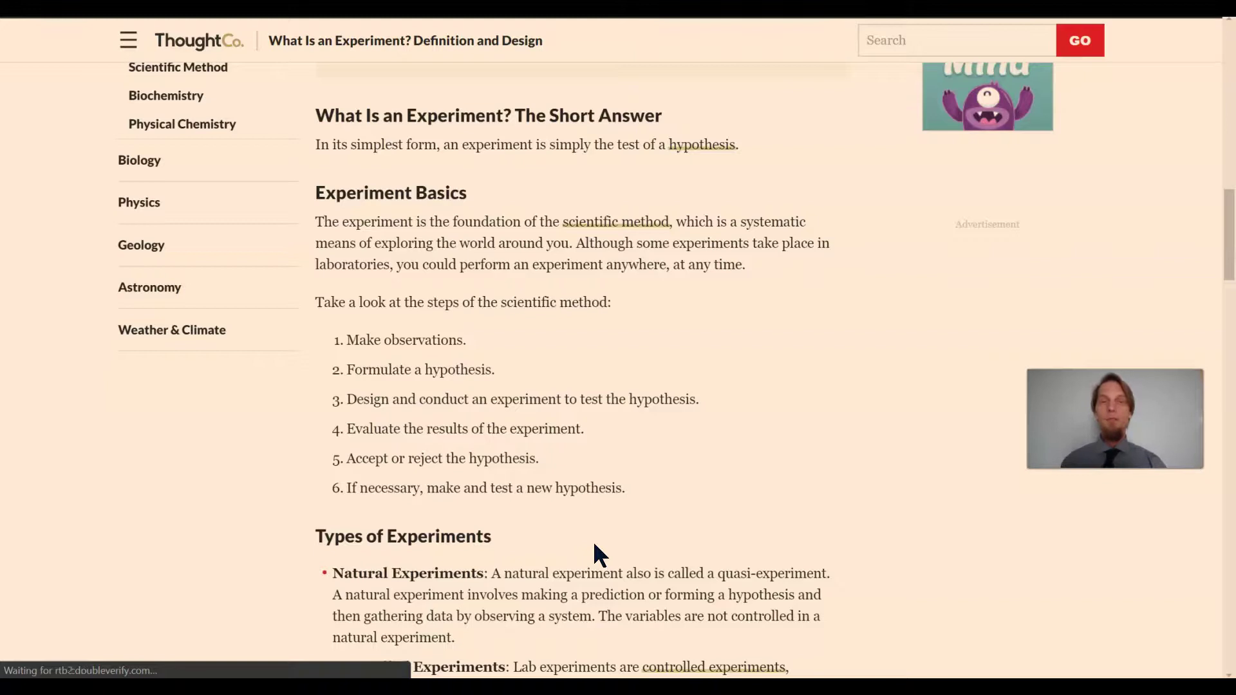
{"action": "scroll", "coordinate": [593, 553], "scroll_direction": "down", "scroll_amount": 1}
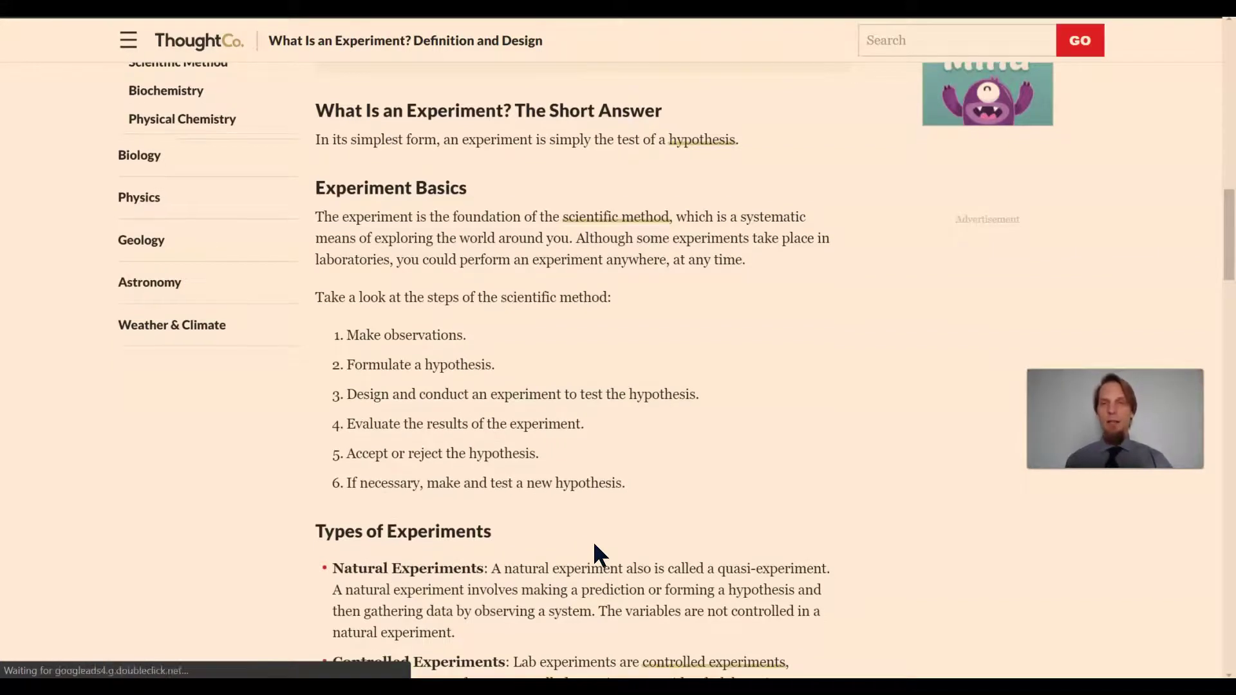
{"action": "scroll", "coordinate": [593, 553], "scroll_direction": "down", "scroll_amount": 5}
{"action": "scroll", "coordinate": [594, 553], "scroll_direction": "down", "scroll_amount": 5}
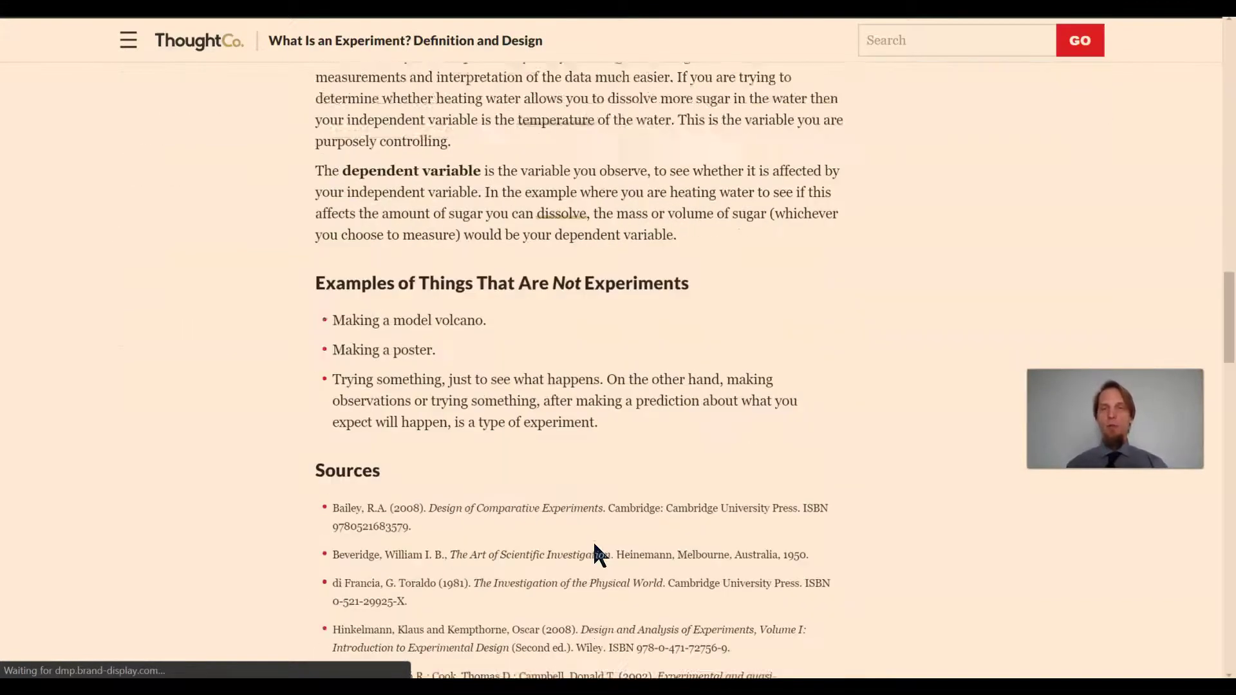
{"action": "scroll", "coordinate": [593, 554], "scroll_direction": "down", "scroll_amount": 2}
{"action": "scroll", "coordinate": [593, 553], "scroll_direction": "down", "scroll_amount": 2}
{"action": "scroll", "coordinate": [593, 553], "scroll_direction": "down", "scroll_amount": 5}
{"action": "scroll", "coordinate": [593, 554], "scroll_direction": "up", "scroll_amount": 8}
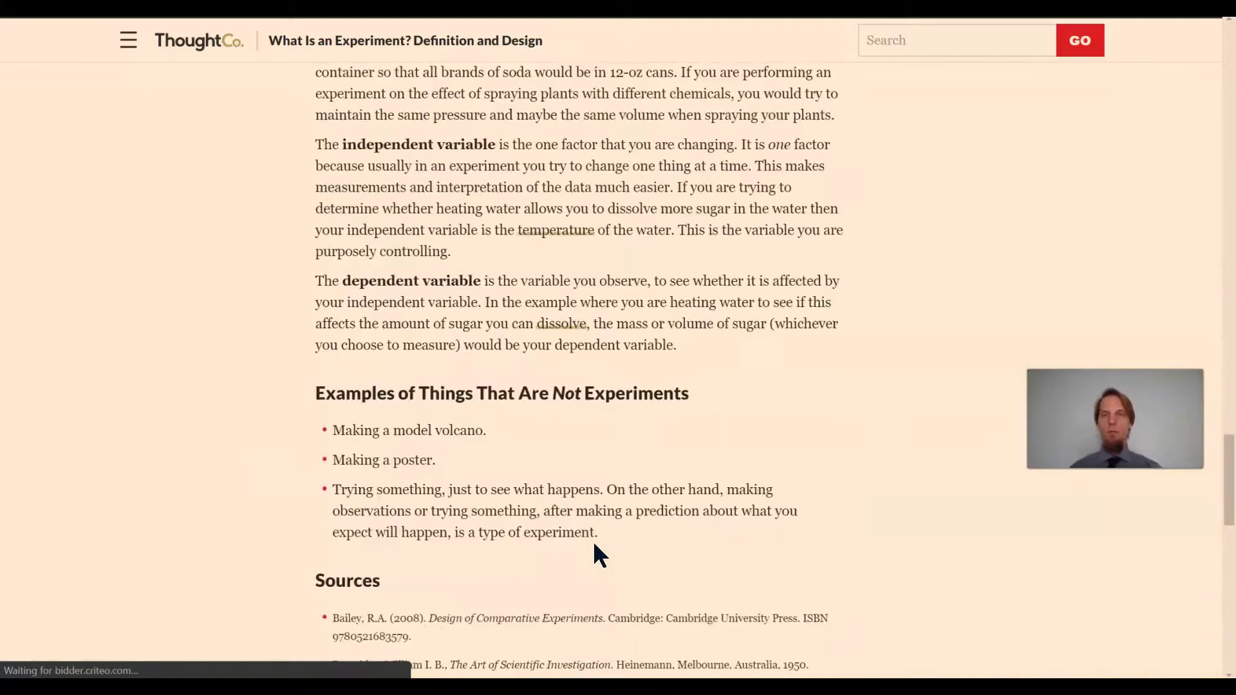
{"action": "scroll", "coordinate": [593, 553], "scroll_direction": "up", "scroll_amount": 4}
{"action": "scroll", "coordinate": [593, 553], "scroll_direction": "up", "scroll_amount": 5}
{"action": "scroll", "coordinate": [593, 553], "scroll_direction": "up", "scroll_amount": 3}
{"action": "scroll", "coordinate": [593, 553], "scroll_direction": "down", "scroll_amount": 2}
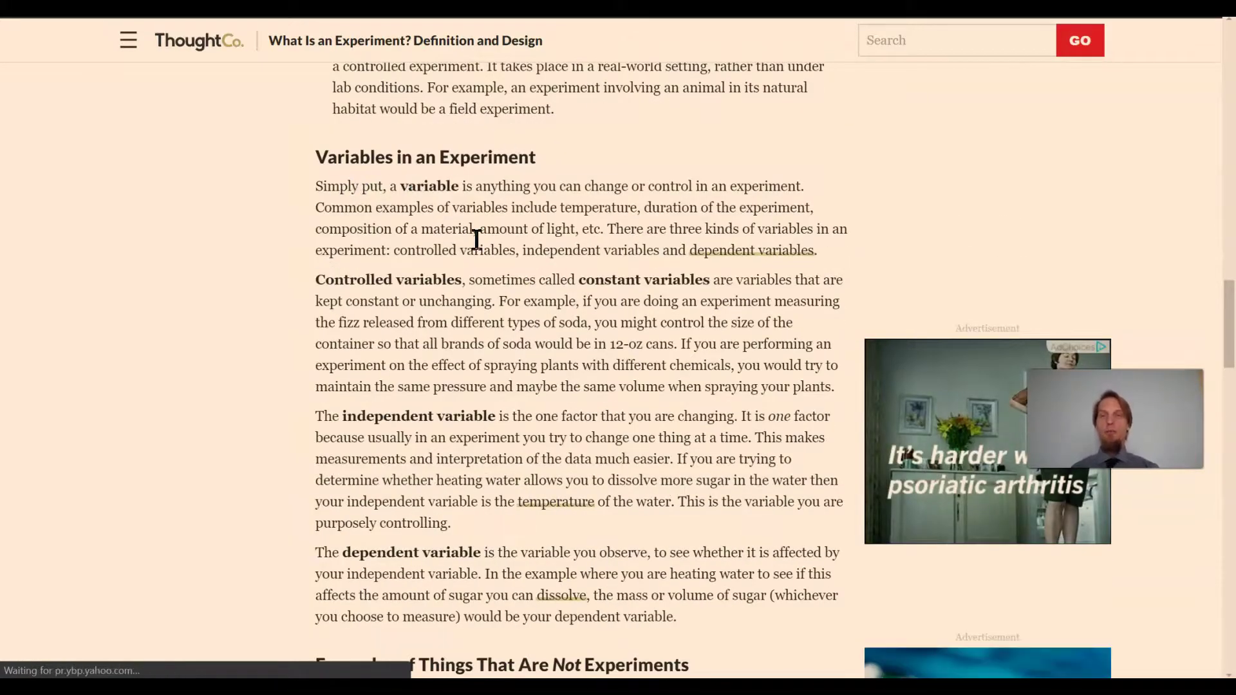
{"action": "scroll", "coordinate": [548, 305], "scroll_direction": "up", "scroll_amount": 4}
{"action": "scroll", "coordinate": [548, 306], "scroll_direction": "up", "scroll_amount": 1}
{"action": "scroll", "coordinate": [548, 306], "scroll_direction": "up", "scroll_amount": 4}
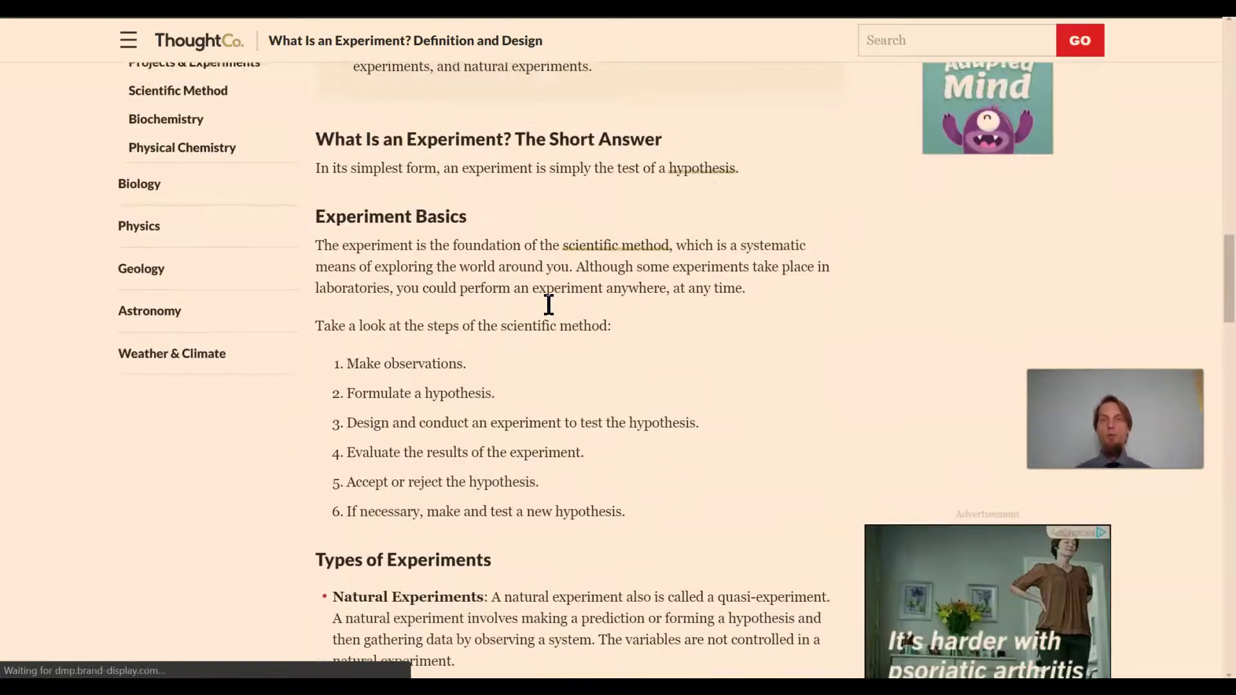
{"action": "scroll", "coordinate": [549, 305], "scroll_direction": "up", "scroll_amount": 1}
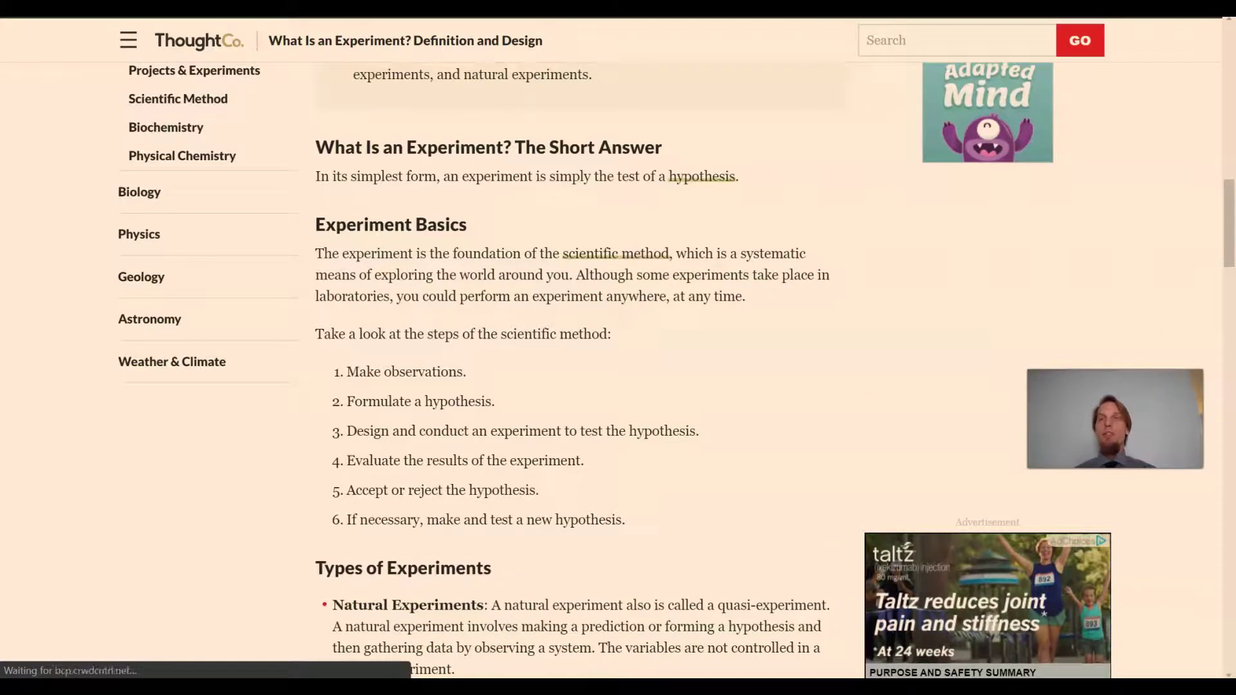
{"action": "key", "text": "ctrl+Tab"}
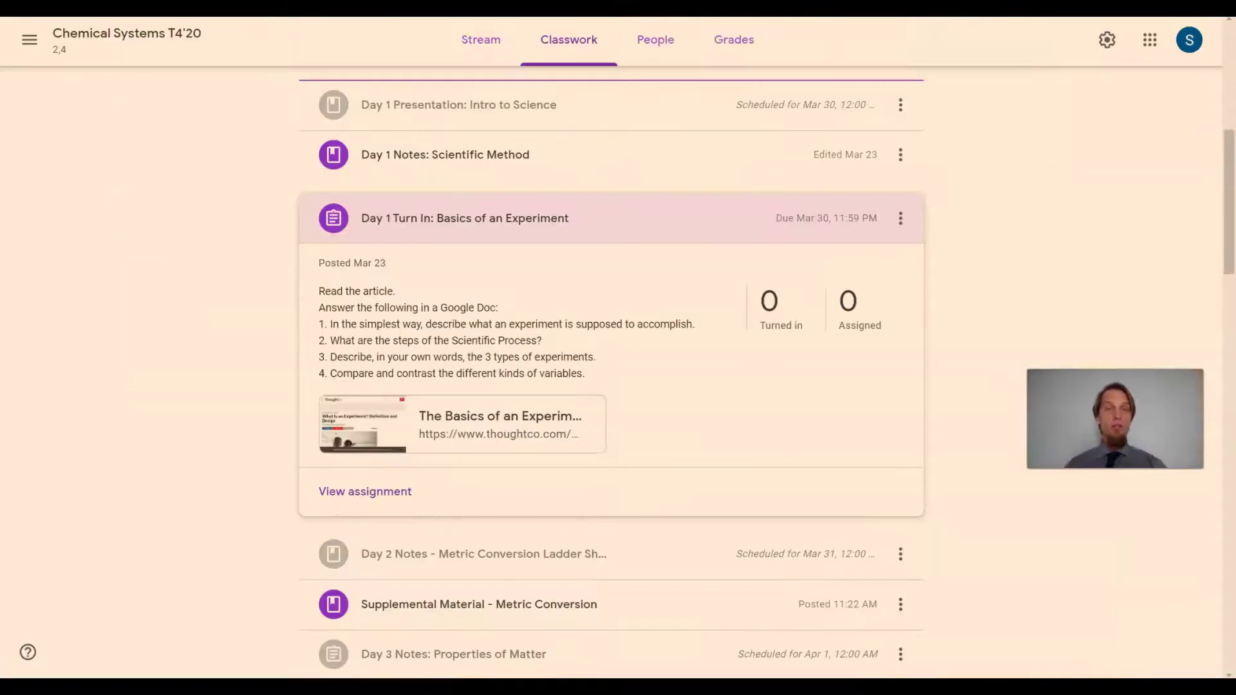
{"action": "left_click", "coordinate": [446, 225]}
{"action": "left_click", "coordinate": [458, 106]}
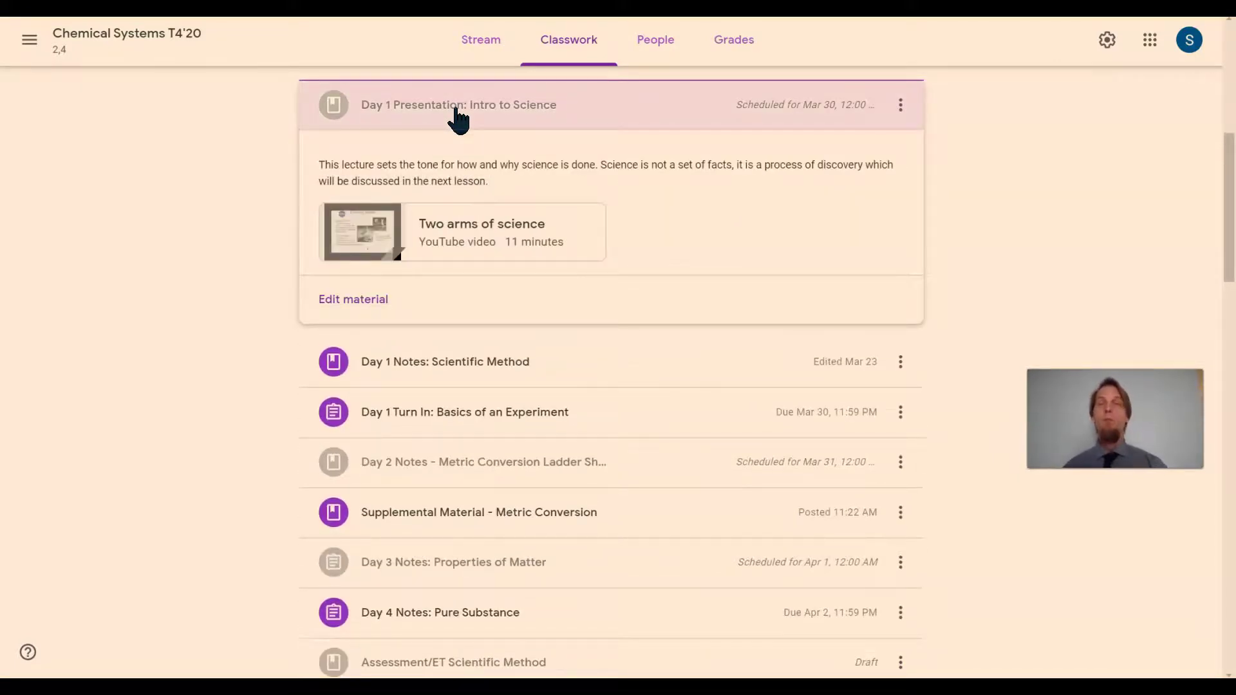
{"action": "left_click", "coordinate": [458, 117]}
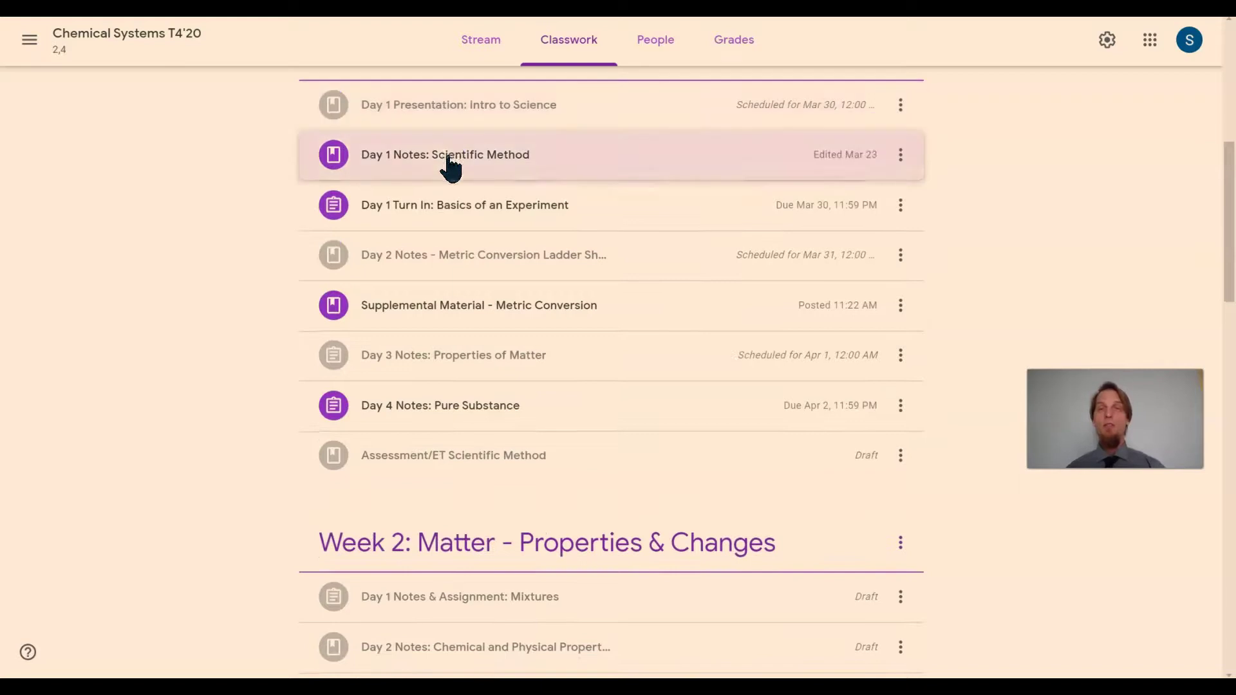
{"action": "left_click", "coordinate": [446, 159]}
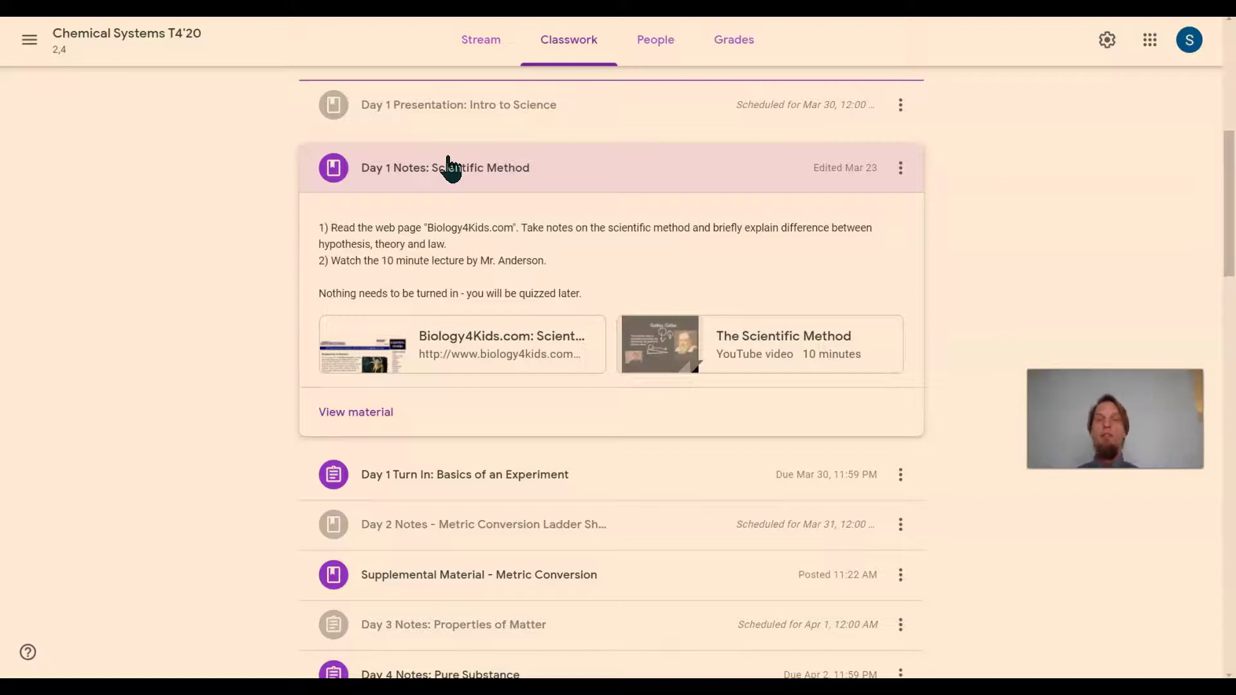
{"action": "left_click", "coordinate": [505, 174]}
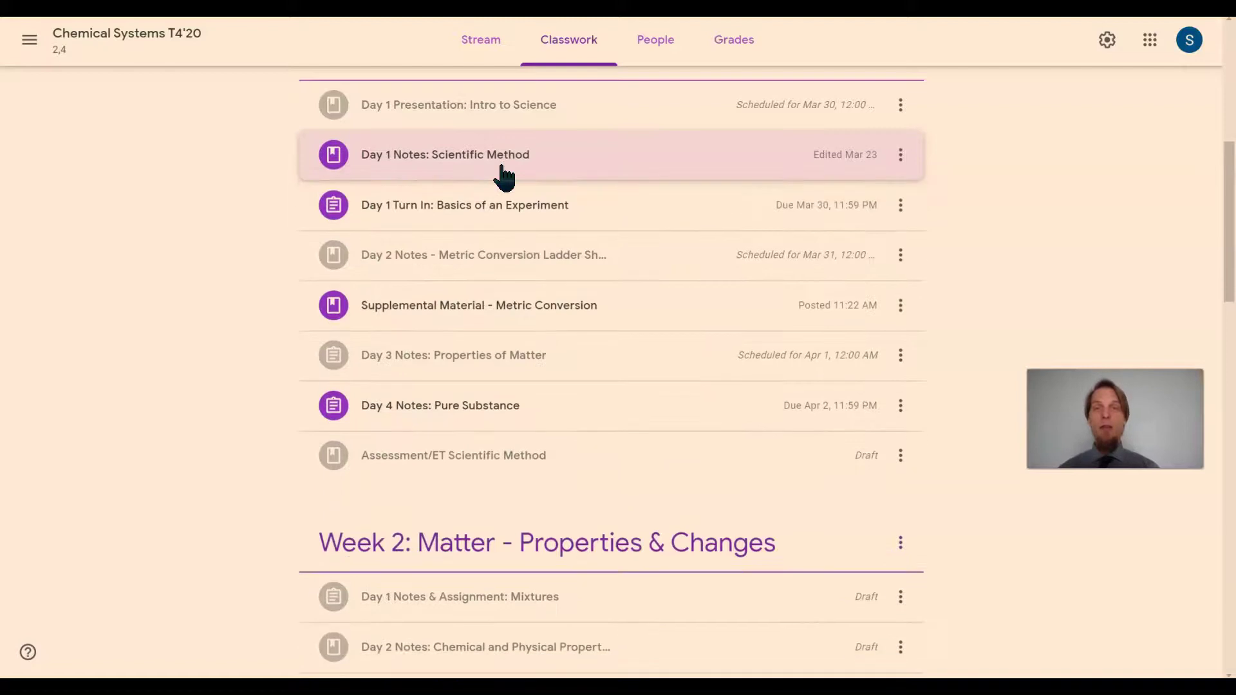
{"action": "left_click", "coordinate": [504, 205]}
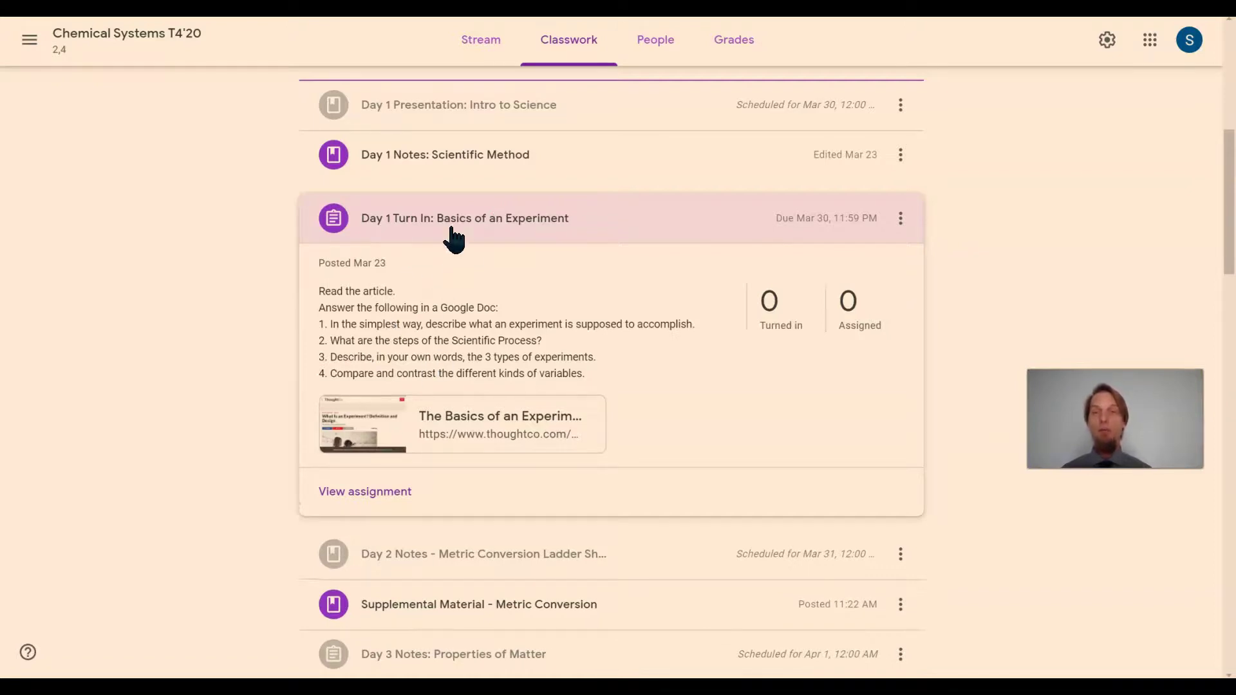
{"action": "left_click", "coordinate": [456, 217]}
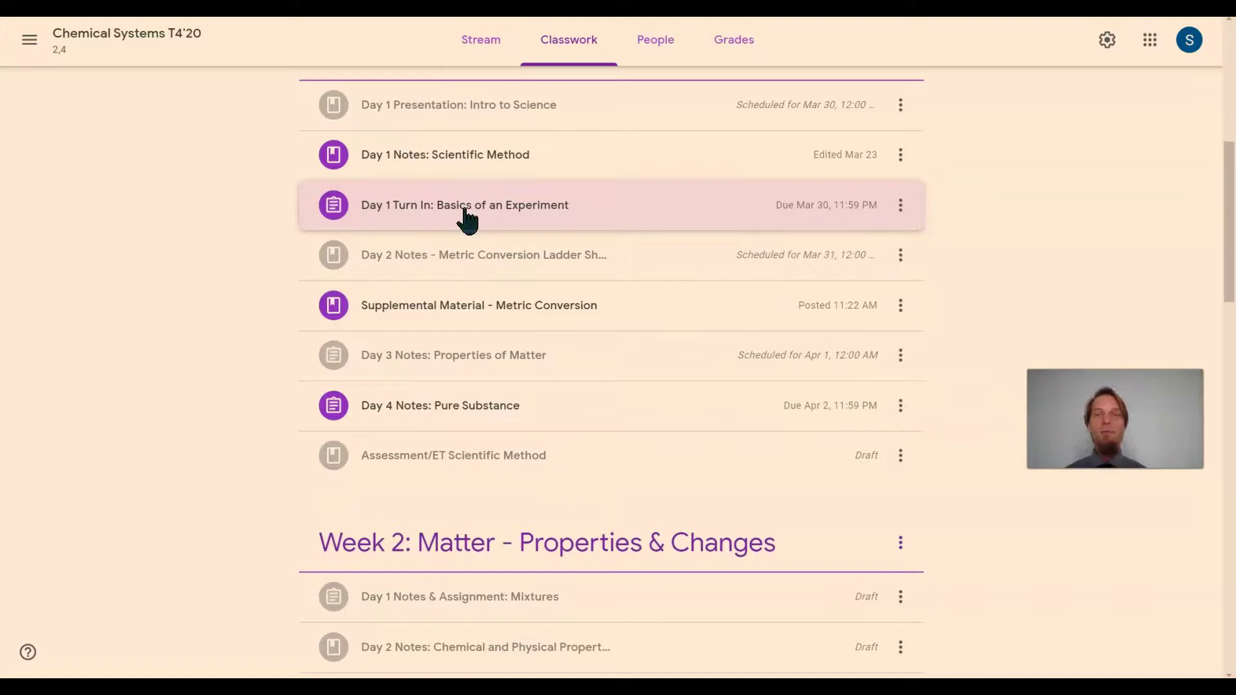
{"action": "left_click", "coordinate": [466, 205]}
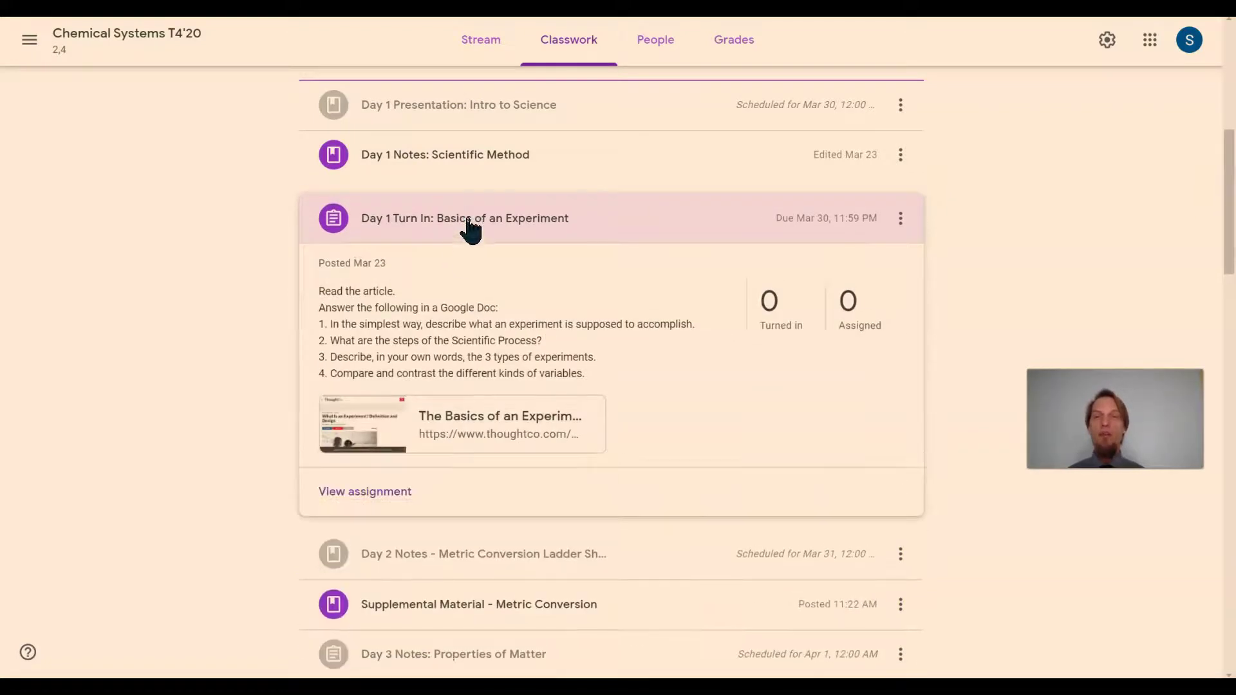
{"action": "left_click", "coordinate": [469, 233]}
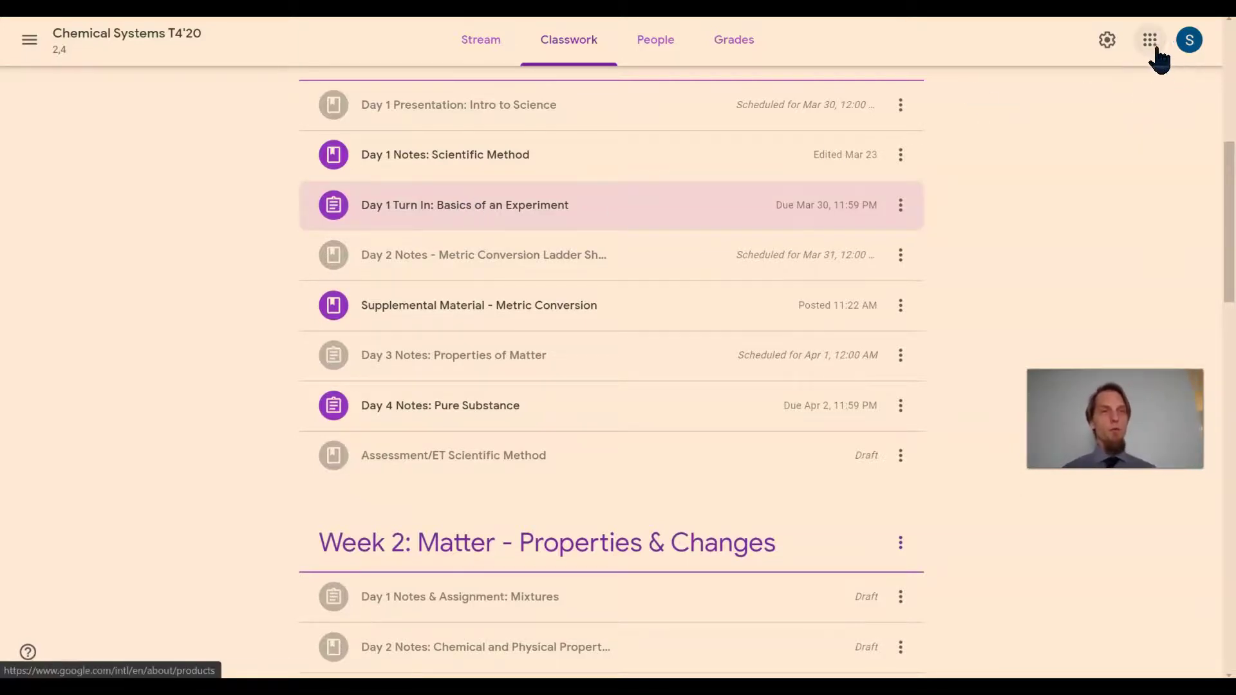
Step: Create a blank 'Untitled document' in Google Docs
{"action": "left_click", "coordinate": [1150, 41]}
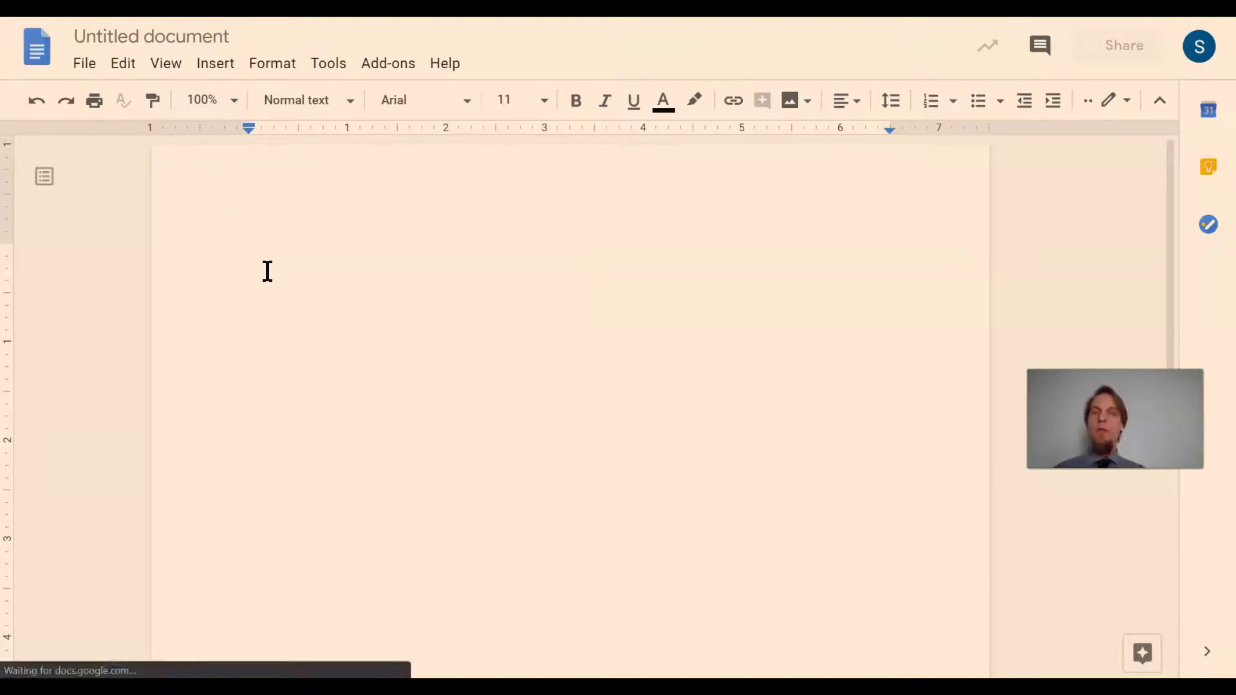
{"action": "type", "text": "ghgljhfhgcdfgcjgjhg"}
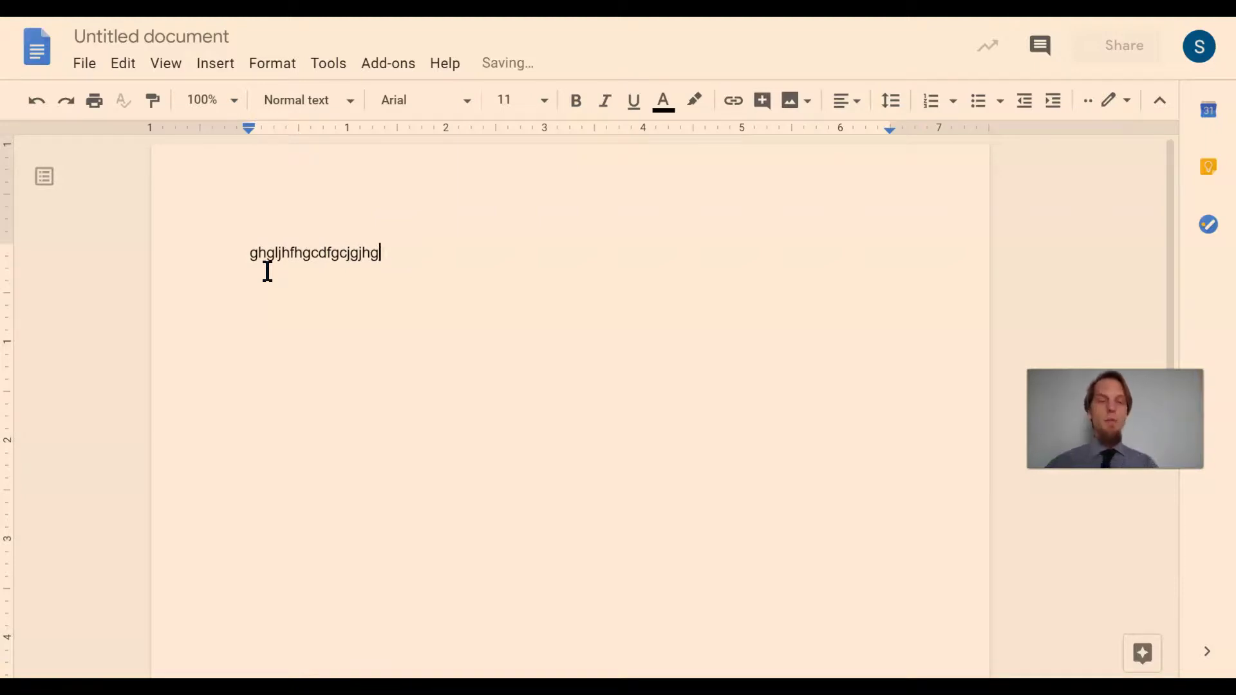
Step: Erase the test text and start item 2 of the numbered answer list
{"action": "key", "text": "BackSpace"}
{"action": "key", "text": "BackSpace"}
{"action": "key", "text": "BackSpace"}
{"action": "key", "text": "BackSpace"}
{"action": "key", "text": "BackSpace"}
{"action": "key", "text": "BackSpace"}
{"action": "key", "text": "BackSpace"}
{"action": "key", "text": "BackSpace"}
{"action": "key", "text": "BackSpace"}
{"action": "key", "text": "BackSpace"}
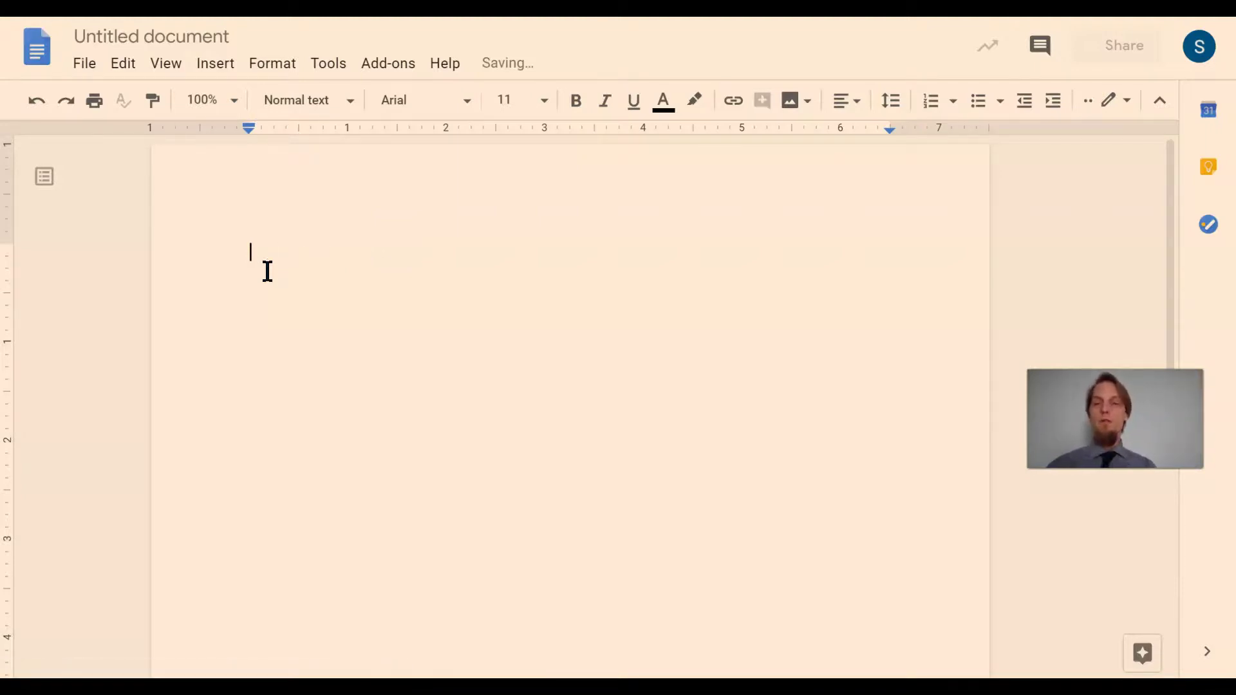
{"action": "type", "text": "1"}
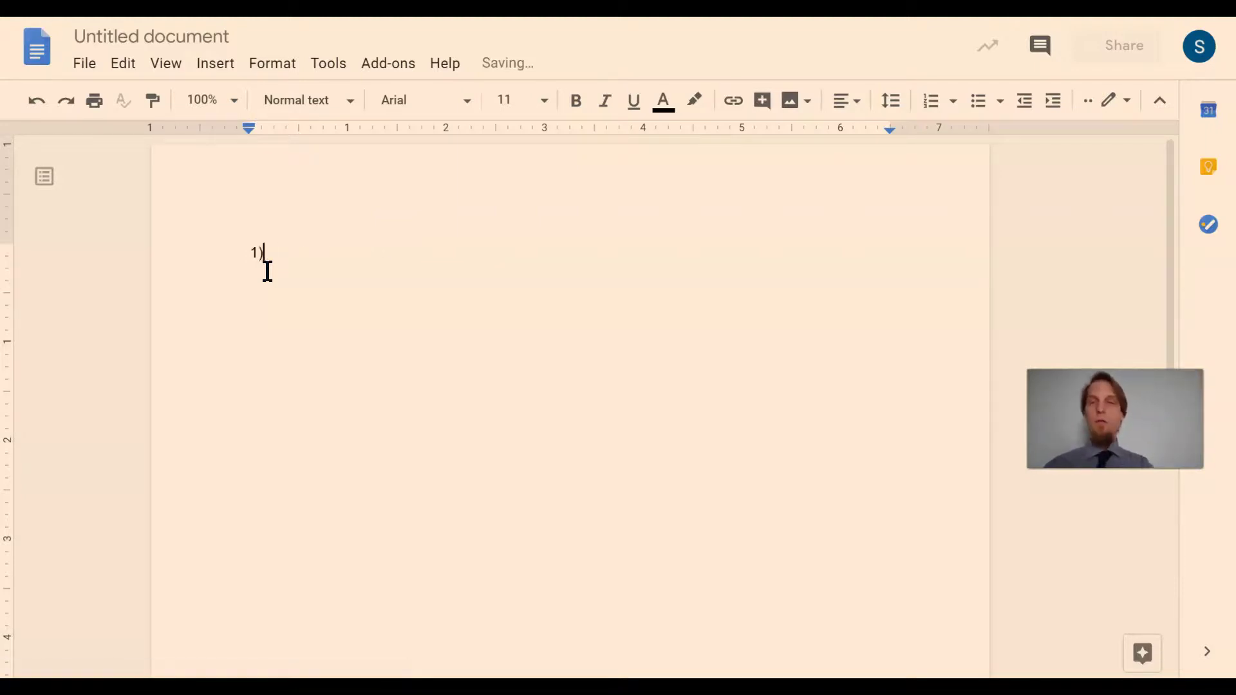
{"action": "type", "text": " hgfchgchgc"}
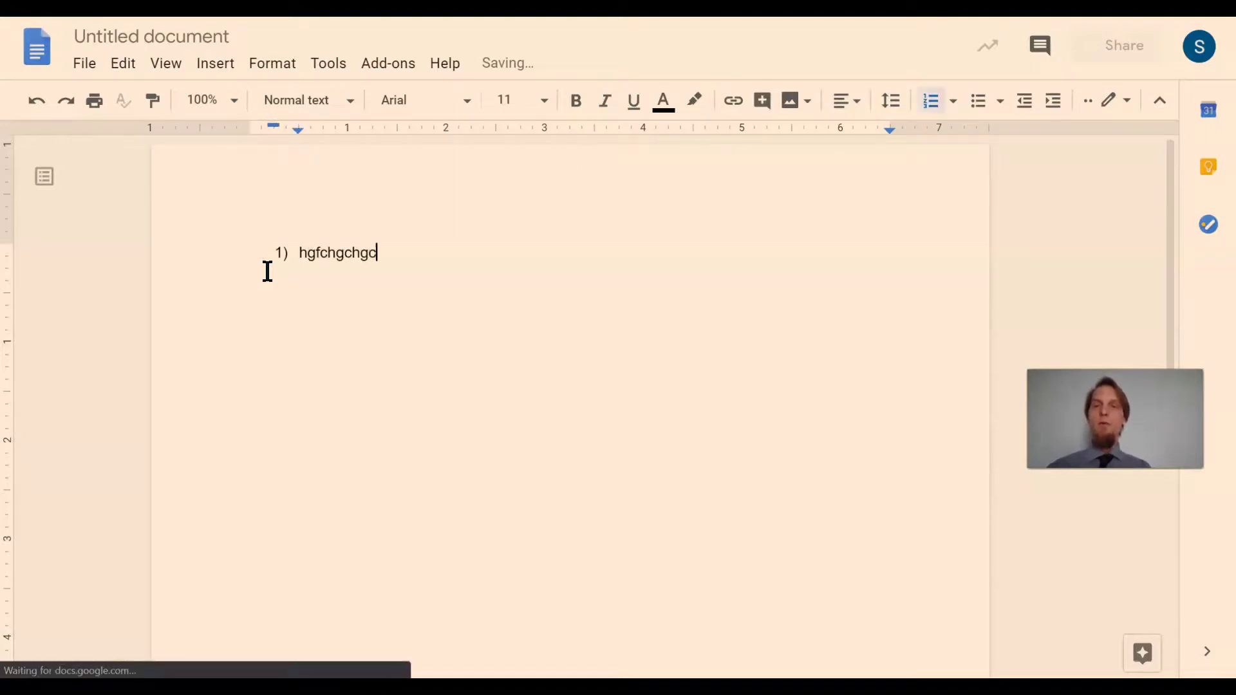
{"action": "type", "text": "hc"}
{"action": "key", "text": "Return"}
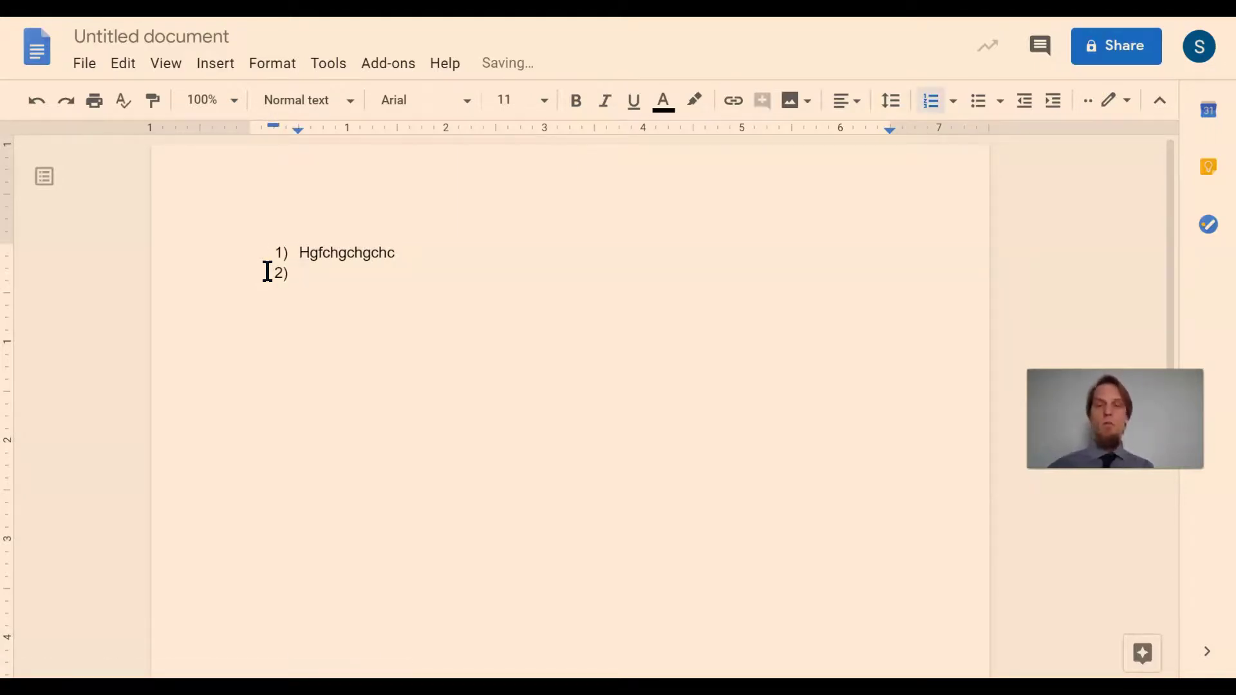
Step: Rename the Google Doc to 'experiment - name' and confirm the new title
{"action": "left_click", "coordinate": [160, 39]}
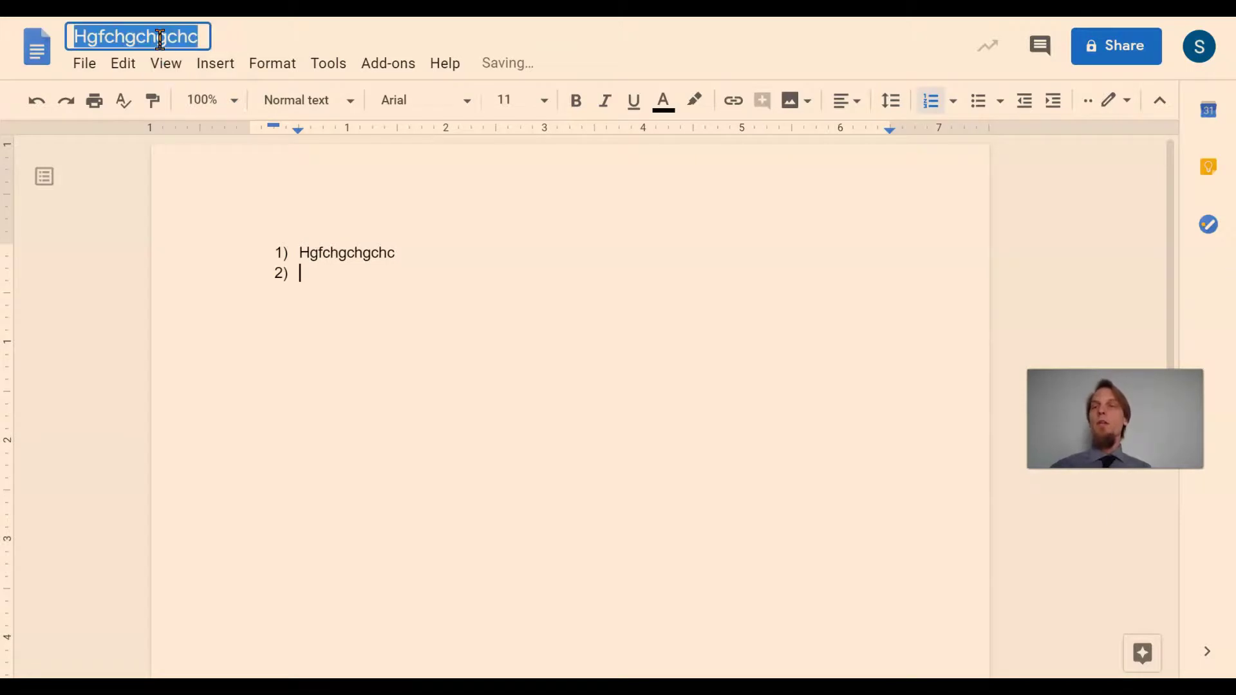
{"action": "type", "text": "exp"}
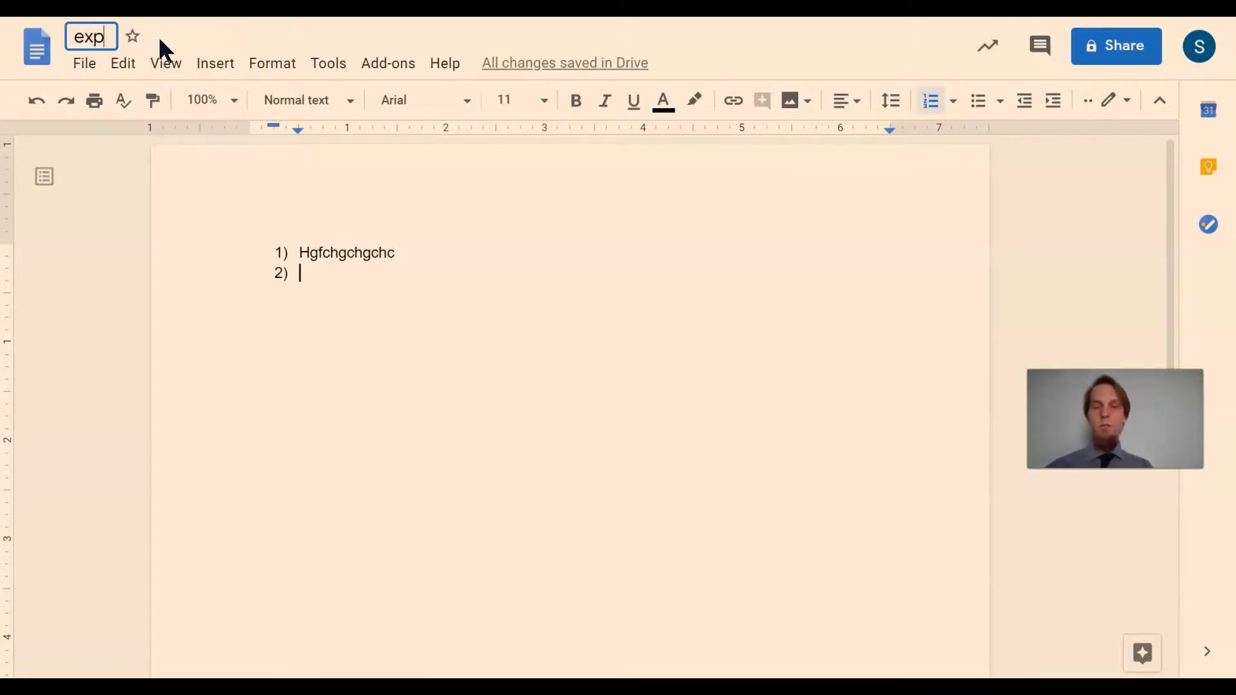
{"action": "type", "text": "eriment "}
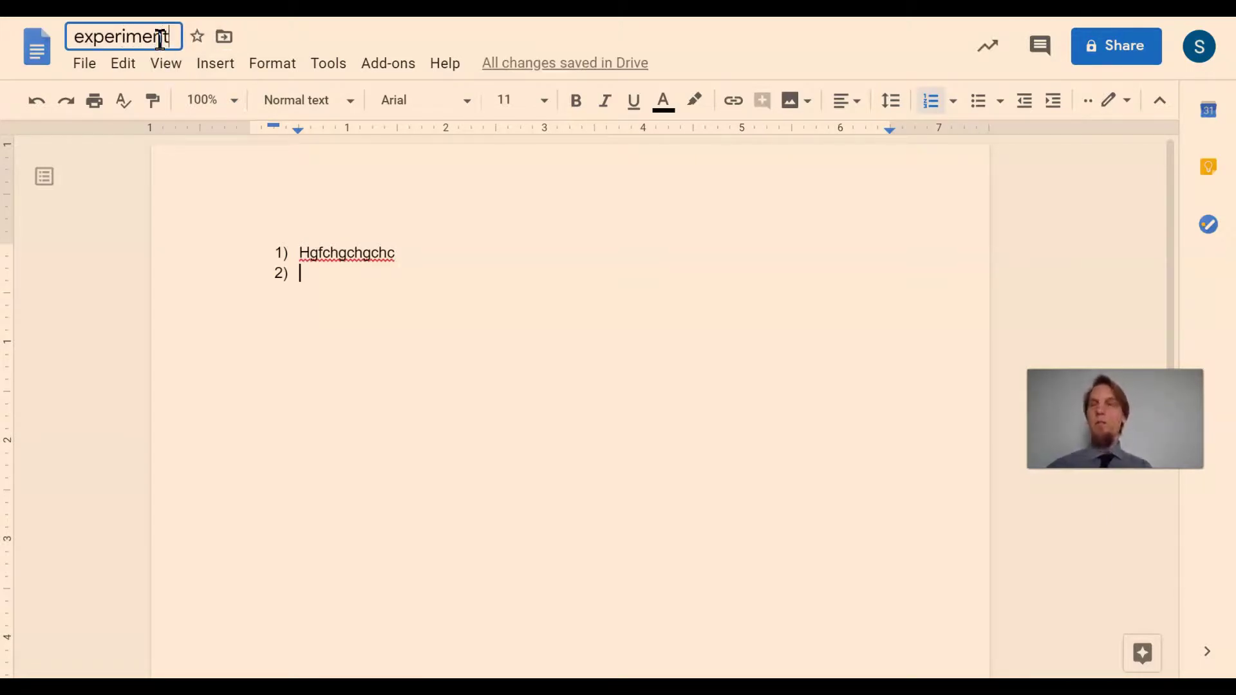
{"action": "type", "text": "-"}
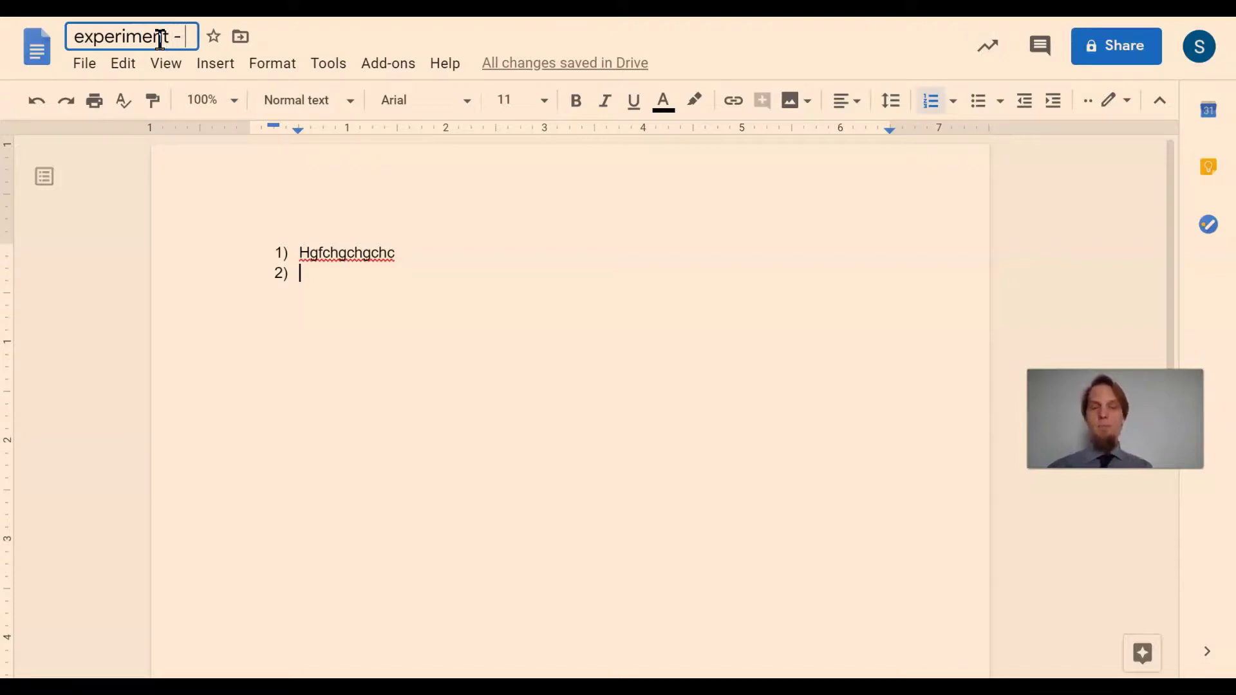
{"action": "type", "text": " name"}
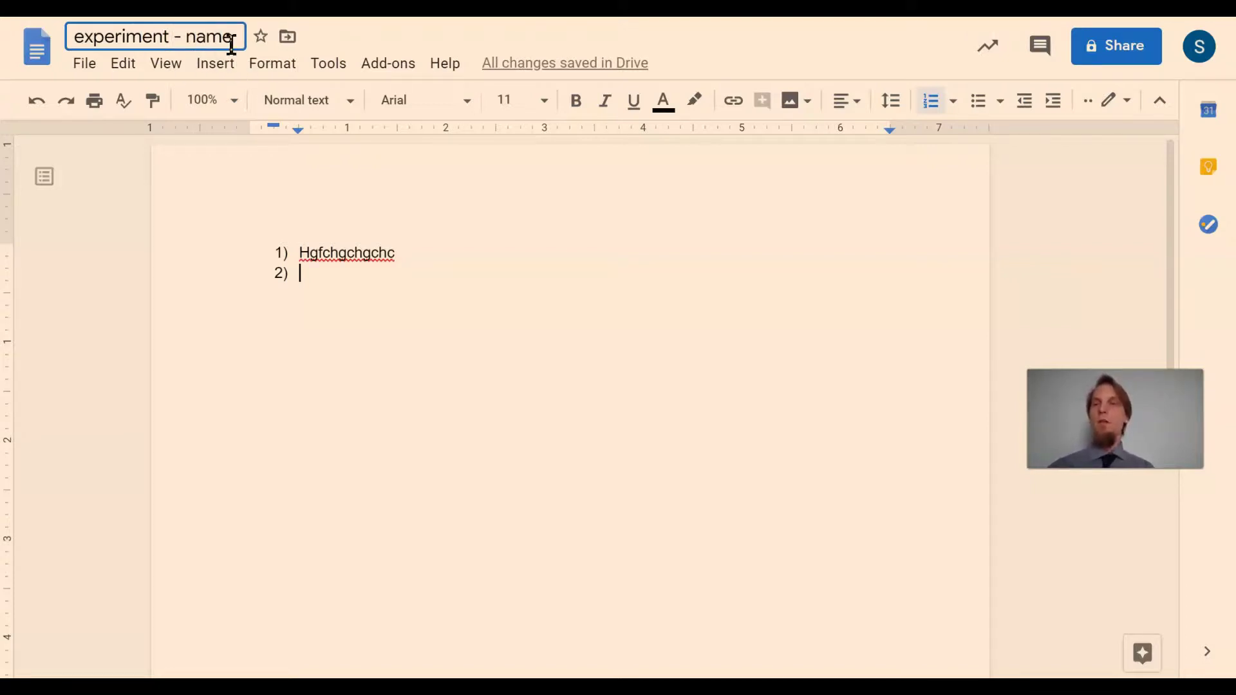
{"action": "key", "text": "Return"}
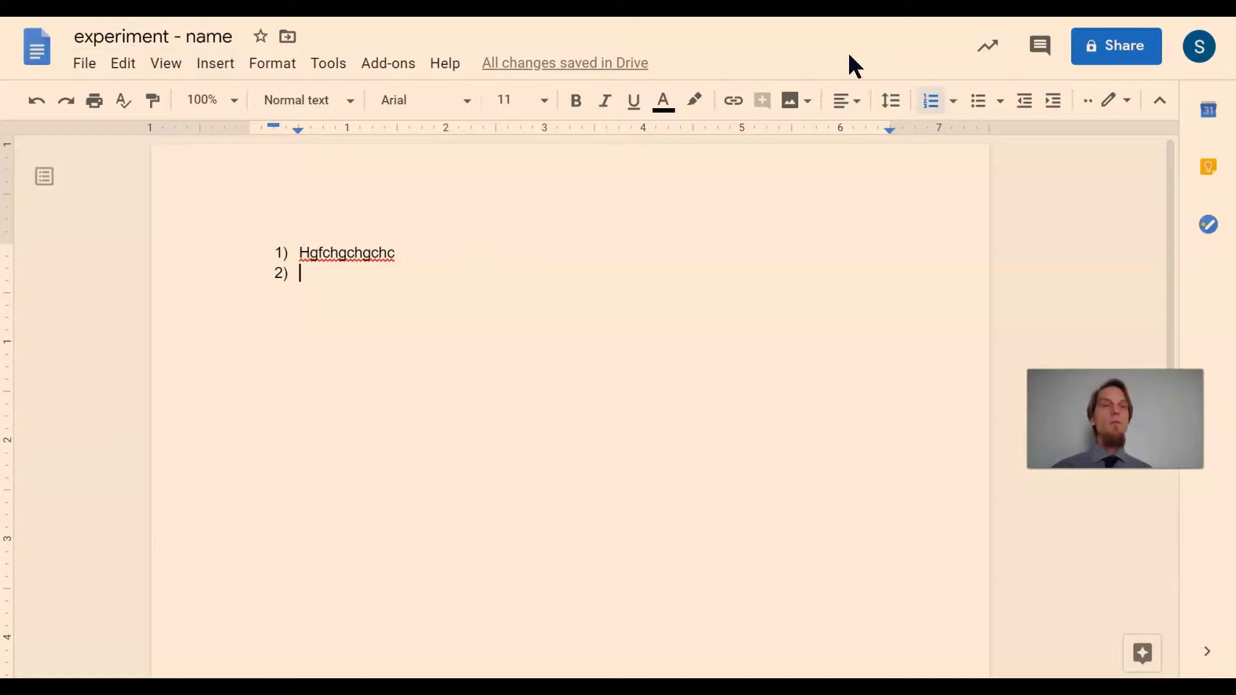
Step: Add the suggested teacher as a recipient in the document's share settings
{"action": "left_click", "coordinate": [1129, 51]}
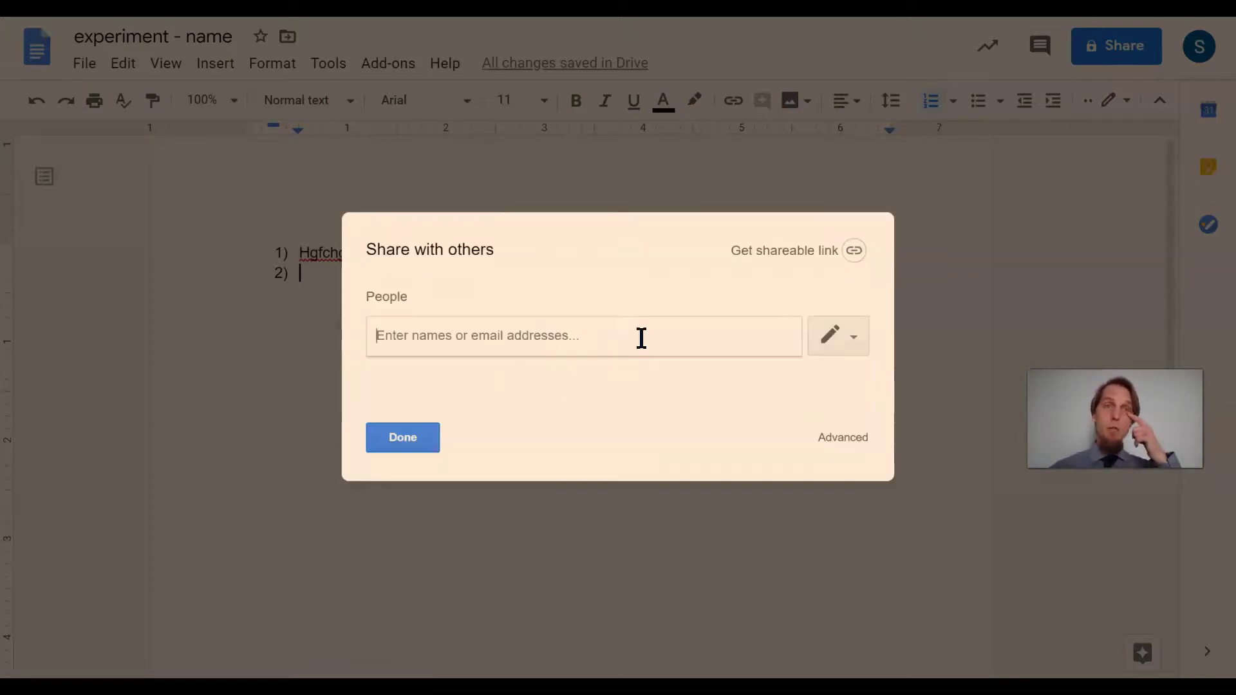
{"action": "type", "text": "js"}
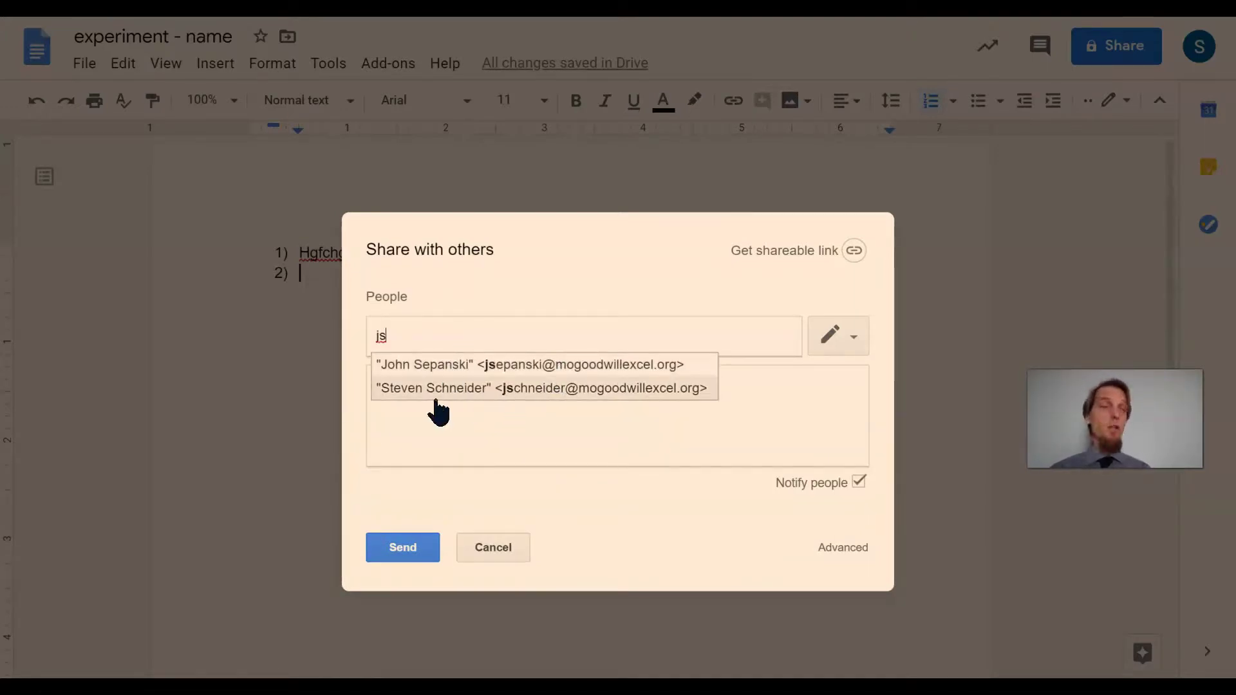
{"action": "left_click", "coordinate": [540, 399]}
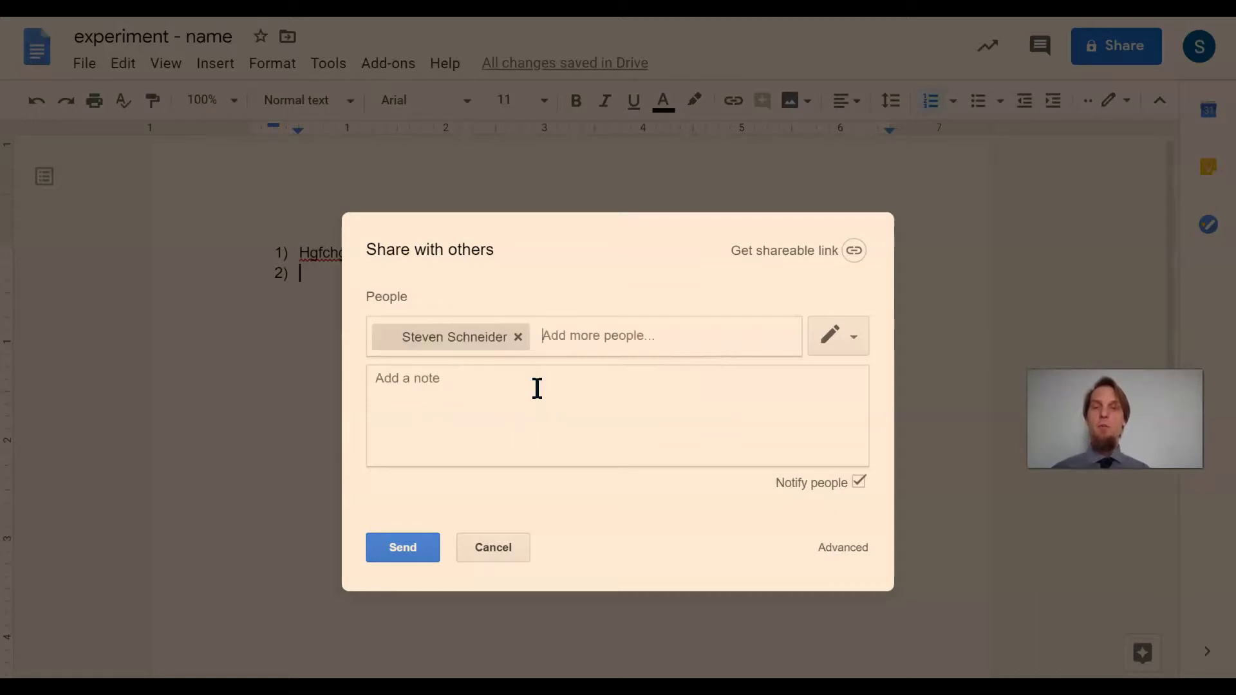
{"action": "left_click", "coordinate": [500, 396]}
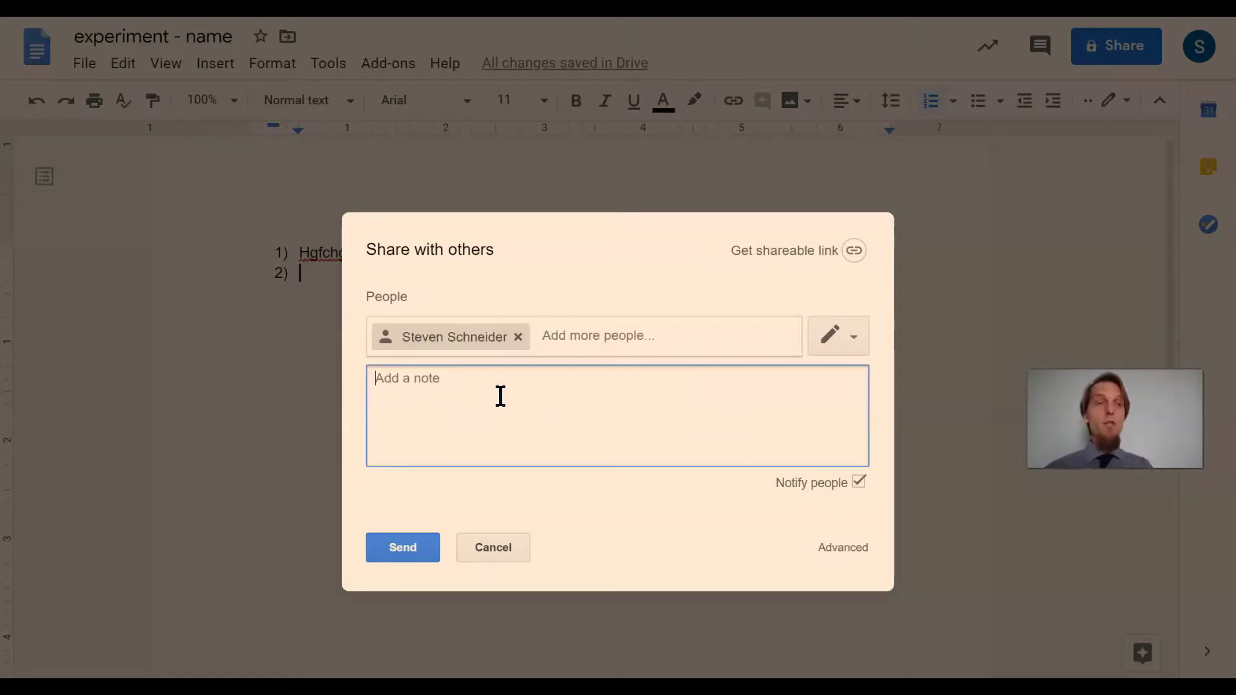
Step: Cancel sharing, close the share settings, and return to the Week 1 Classwork tab
{"action": "left_click", "coordinate": [512, 550]}
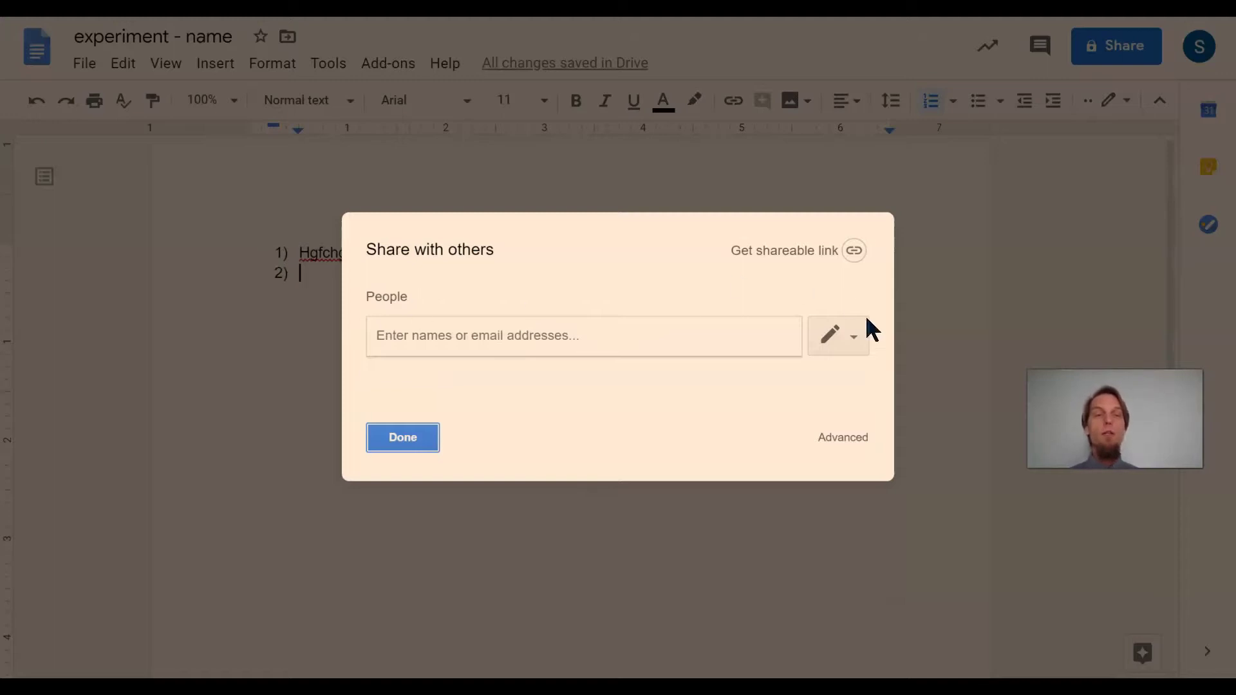
{"action": "left_click", "coordinate": [421, 444]}
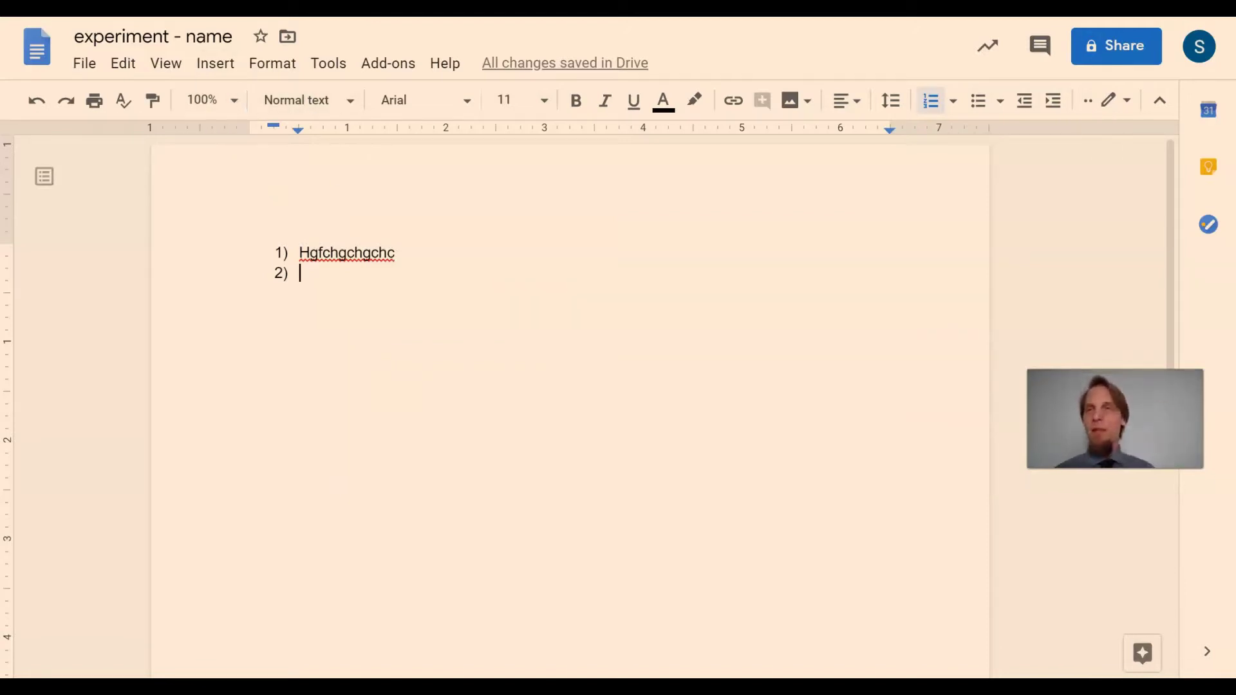
{"action": "key", "text": "ctrl+Tab"}
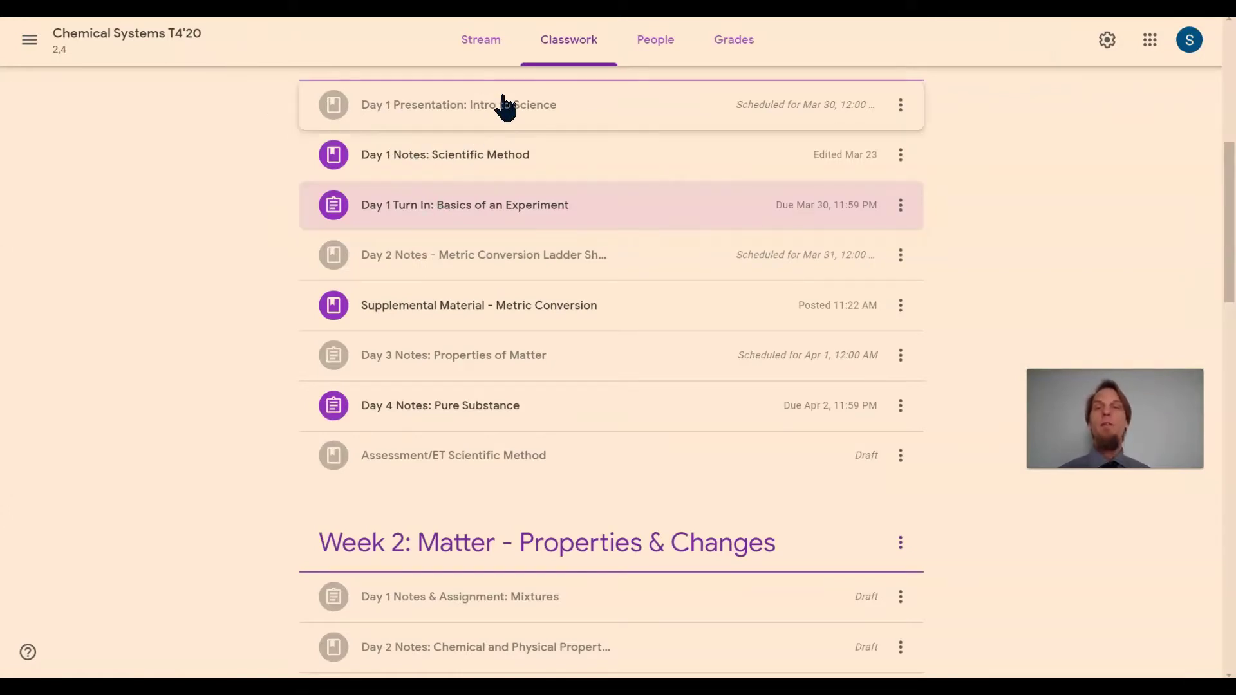
{"action": "left_click", "coordinate": [495, 154]}
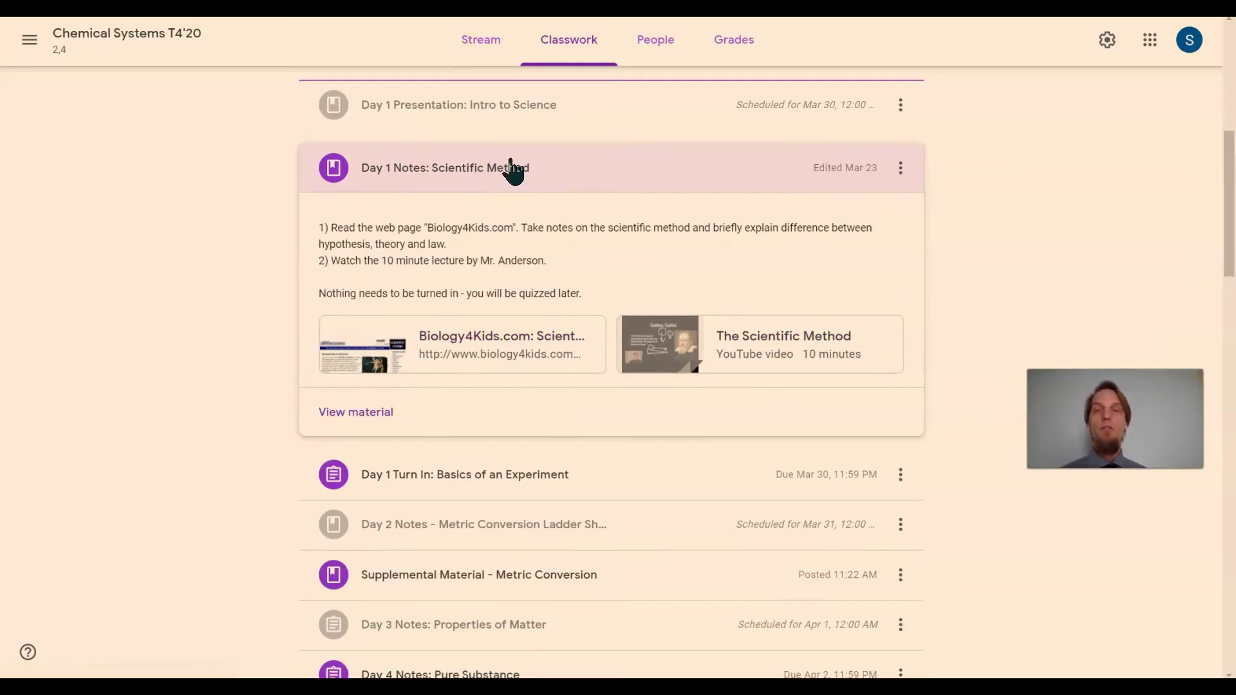
{"action": "left_click", "coordinate": [503, 165]}
{"action": "left_click", "coordinate": [483, 208]}
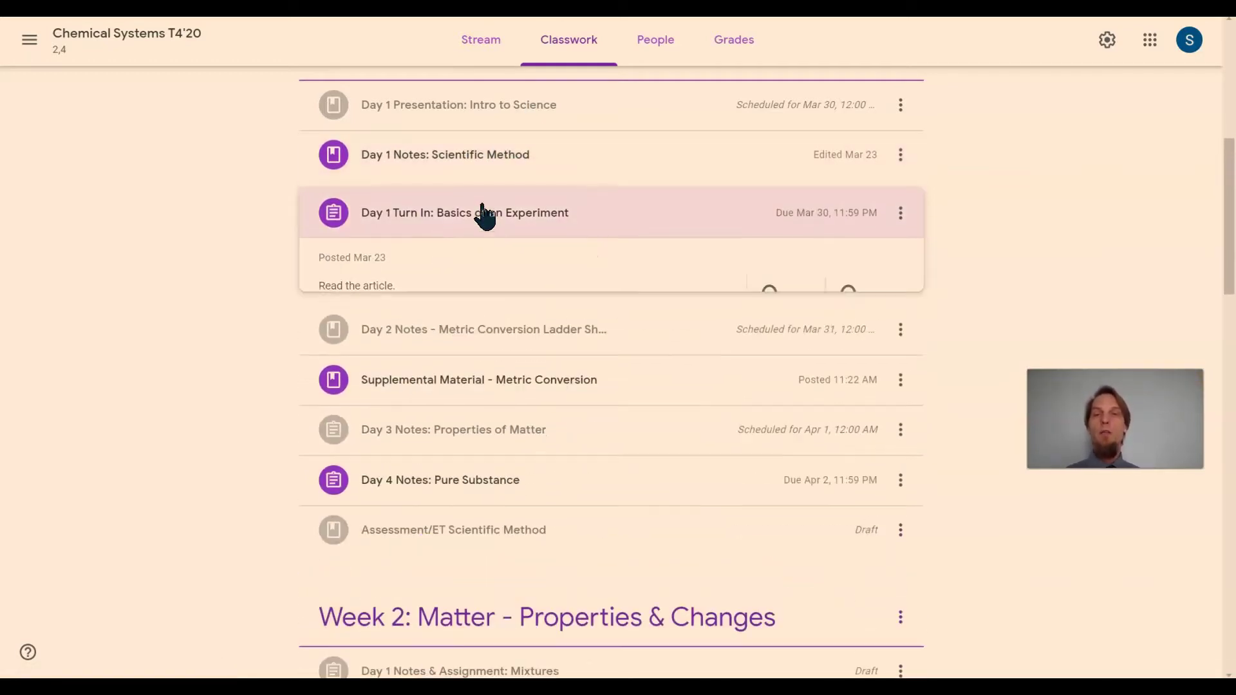
{"action": "left_click", "coordinate": [484, 225]}
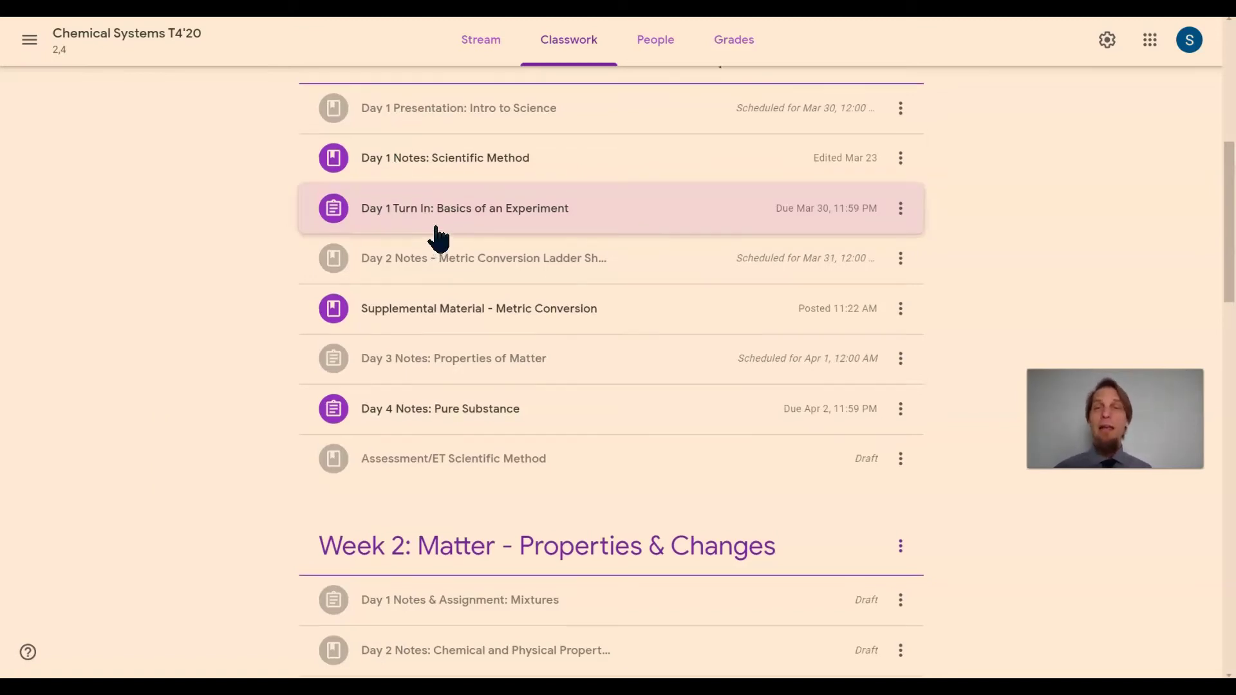
{"action": "scroll", "coordinate": [439, 236], "scroll_direction": "up", "scroll_amount": 6}
{"action": "scroll", "coordinate": [425, 213], "scroll_direction": "up", "scroll_amount": 2}
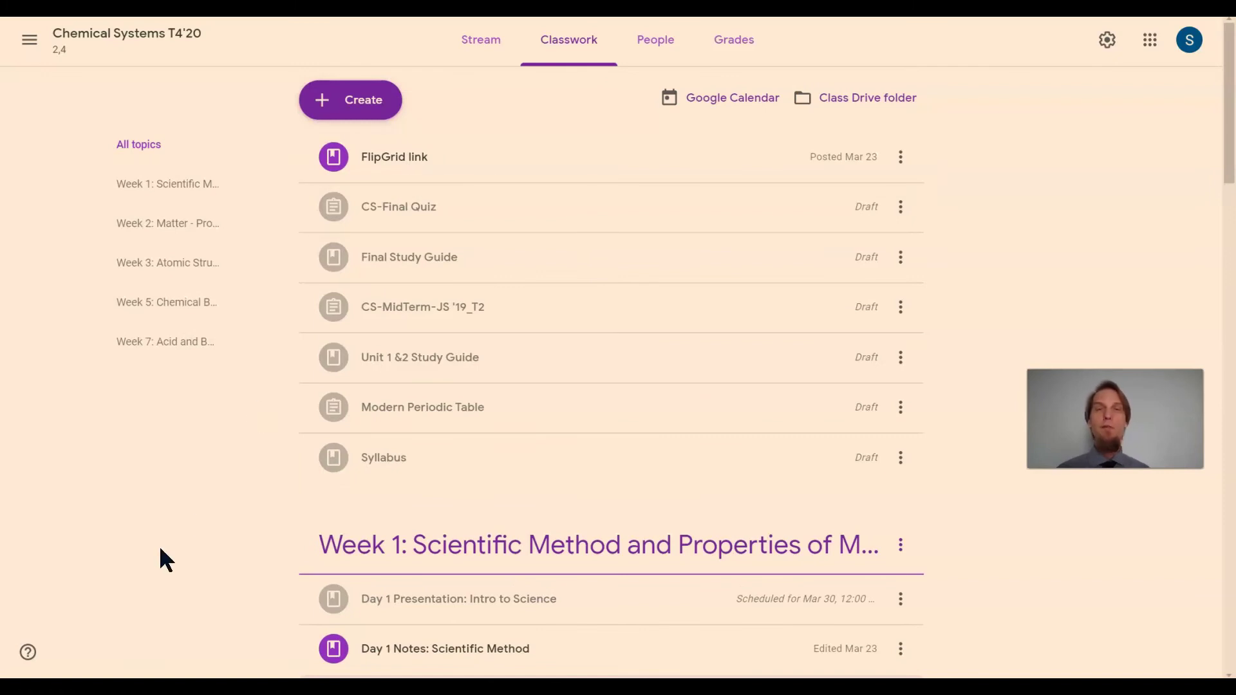